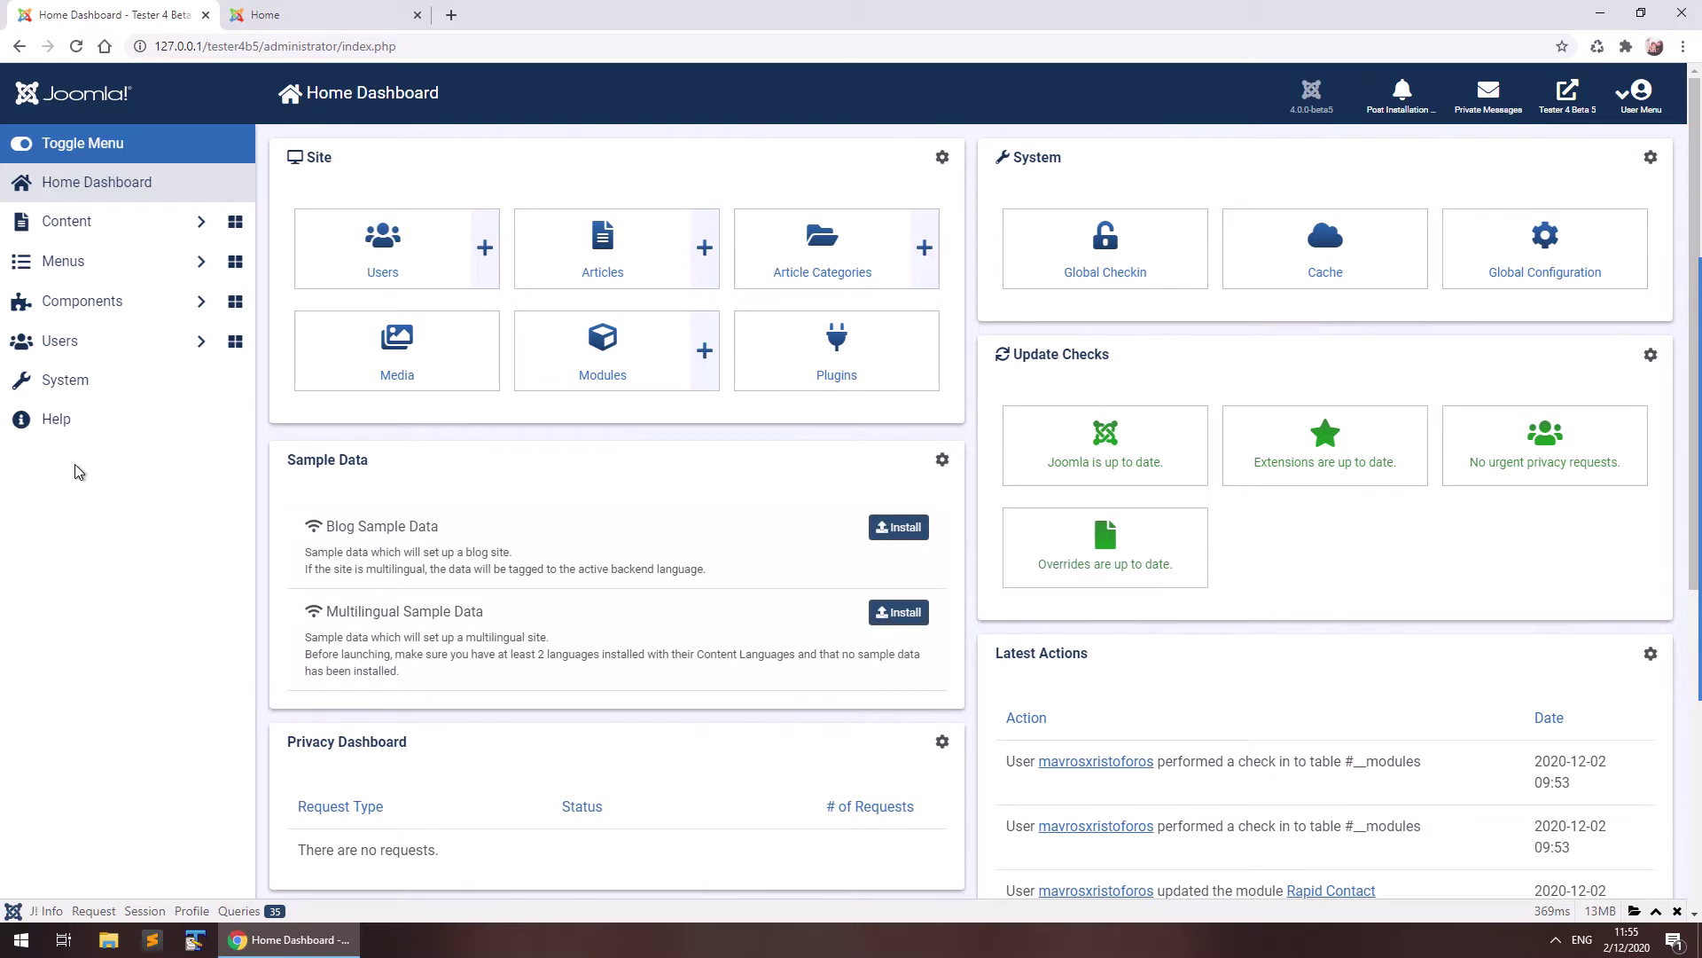
# Upload and install the mod_rapid_contact.zip package from Extensions: Install.
pyautogui.click(86, 391)
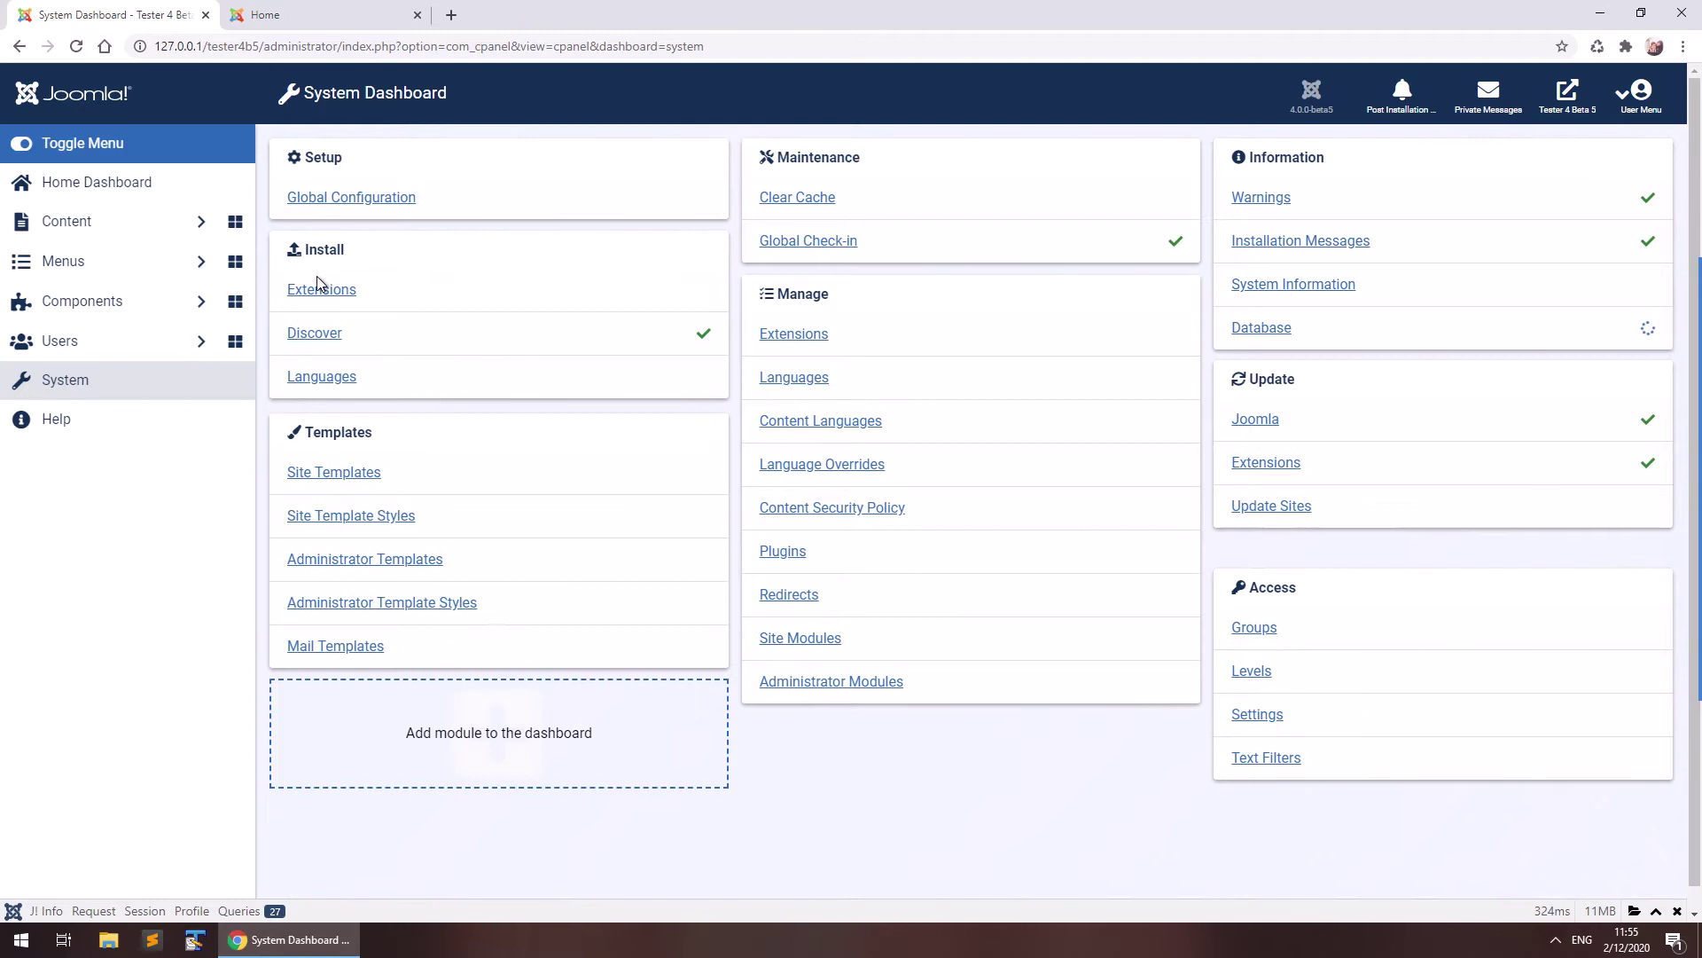
pyautogui.click(319, 293)
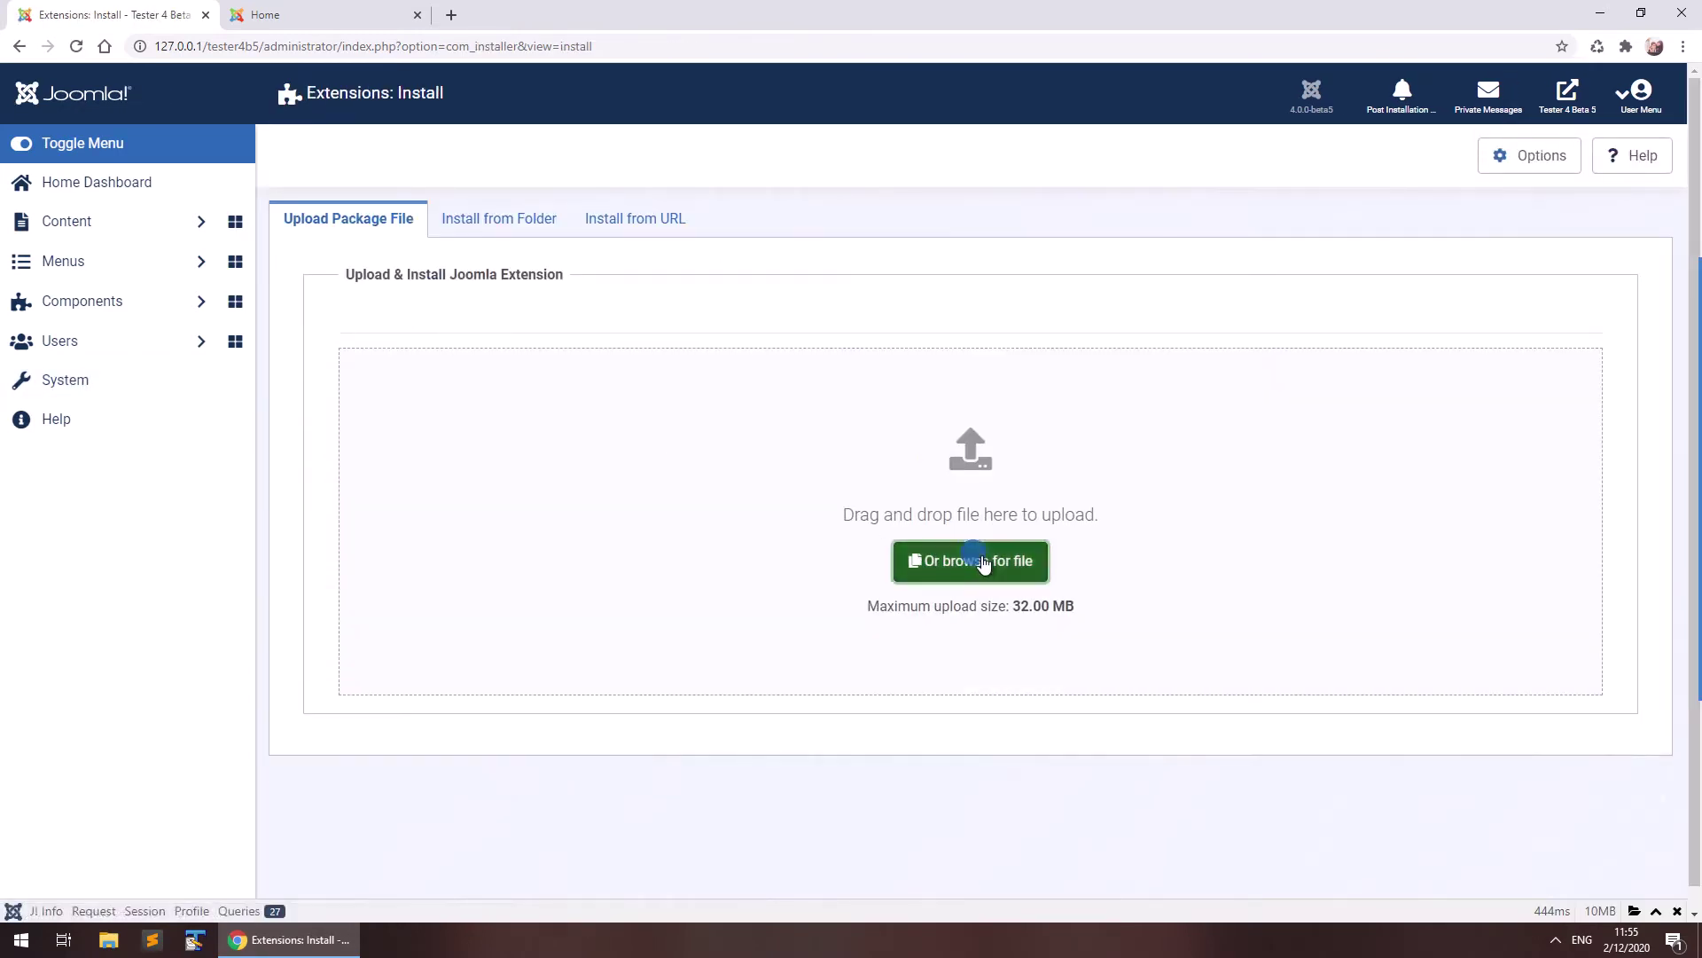
pyautogui.click(975, 560)
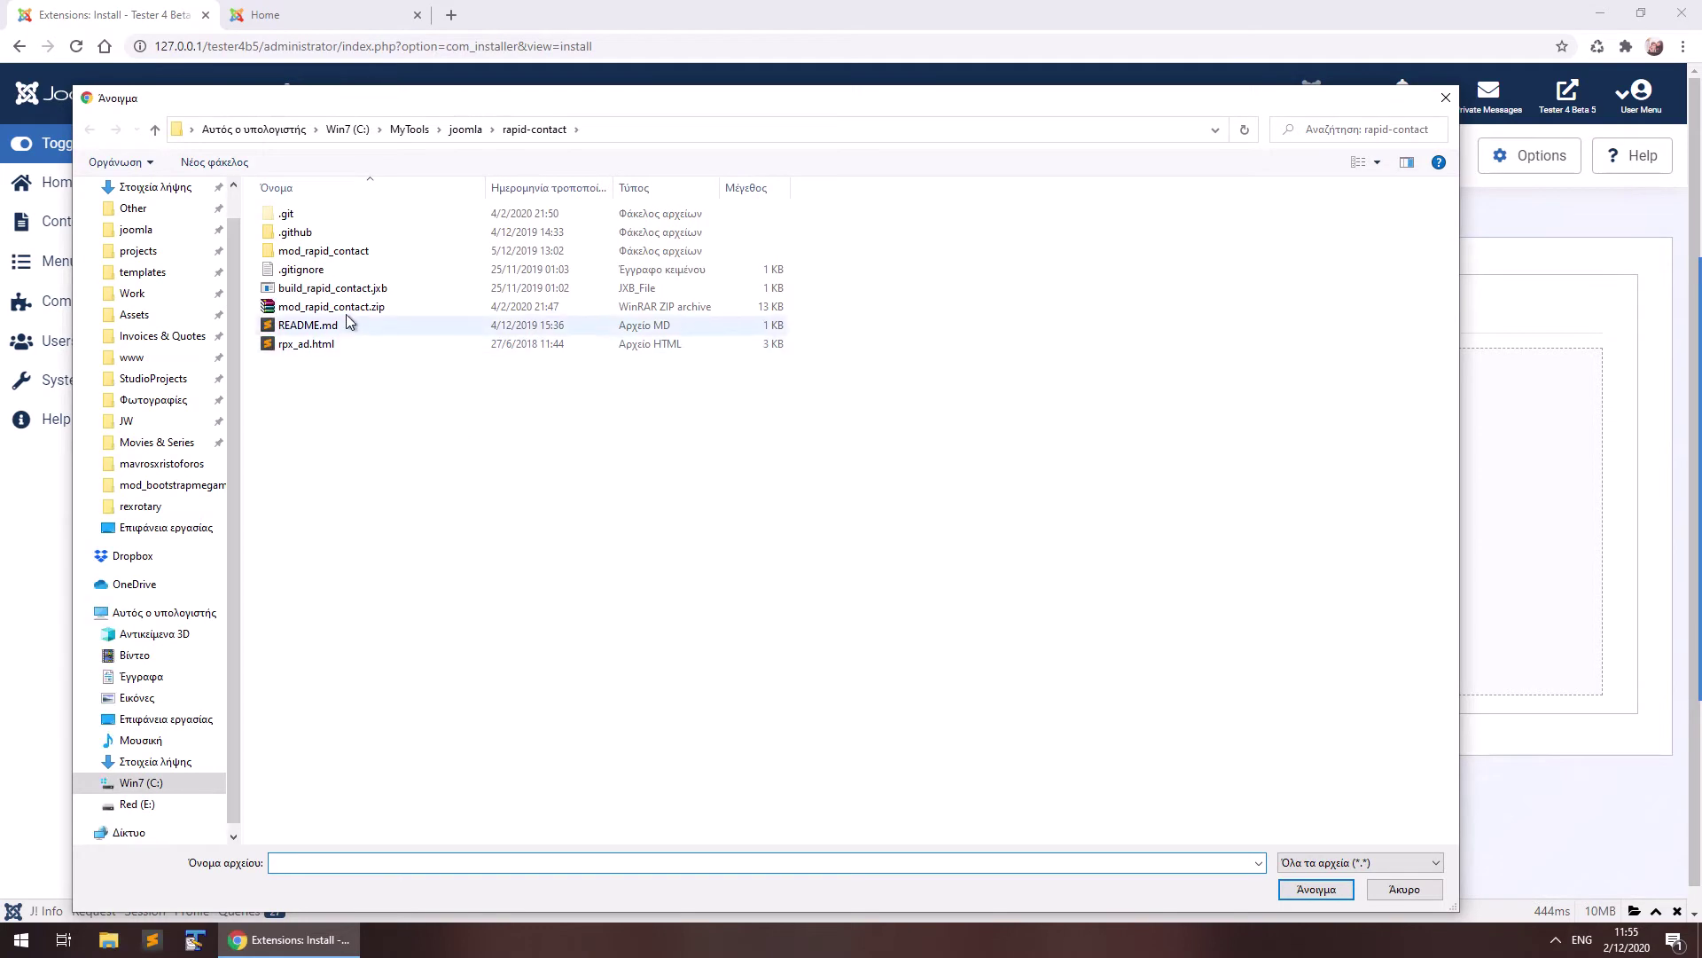
pyautogui.click(346, 306)
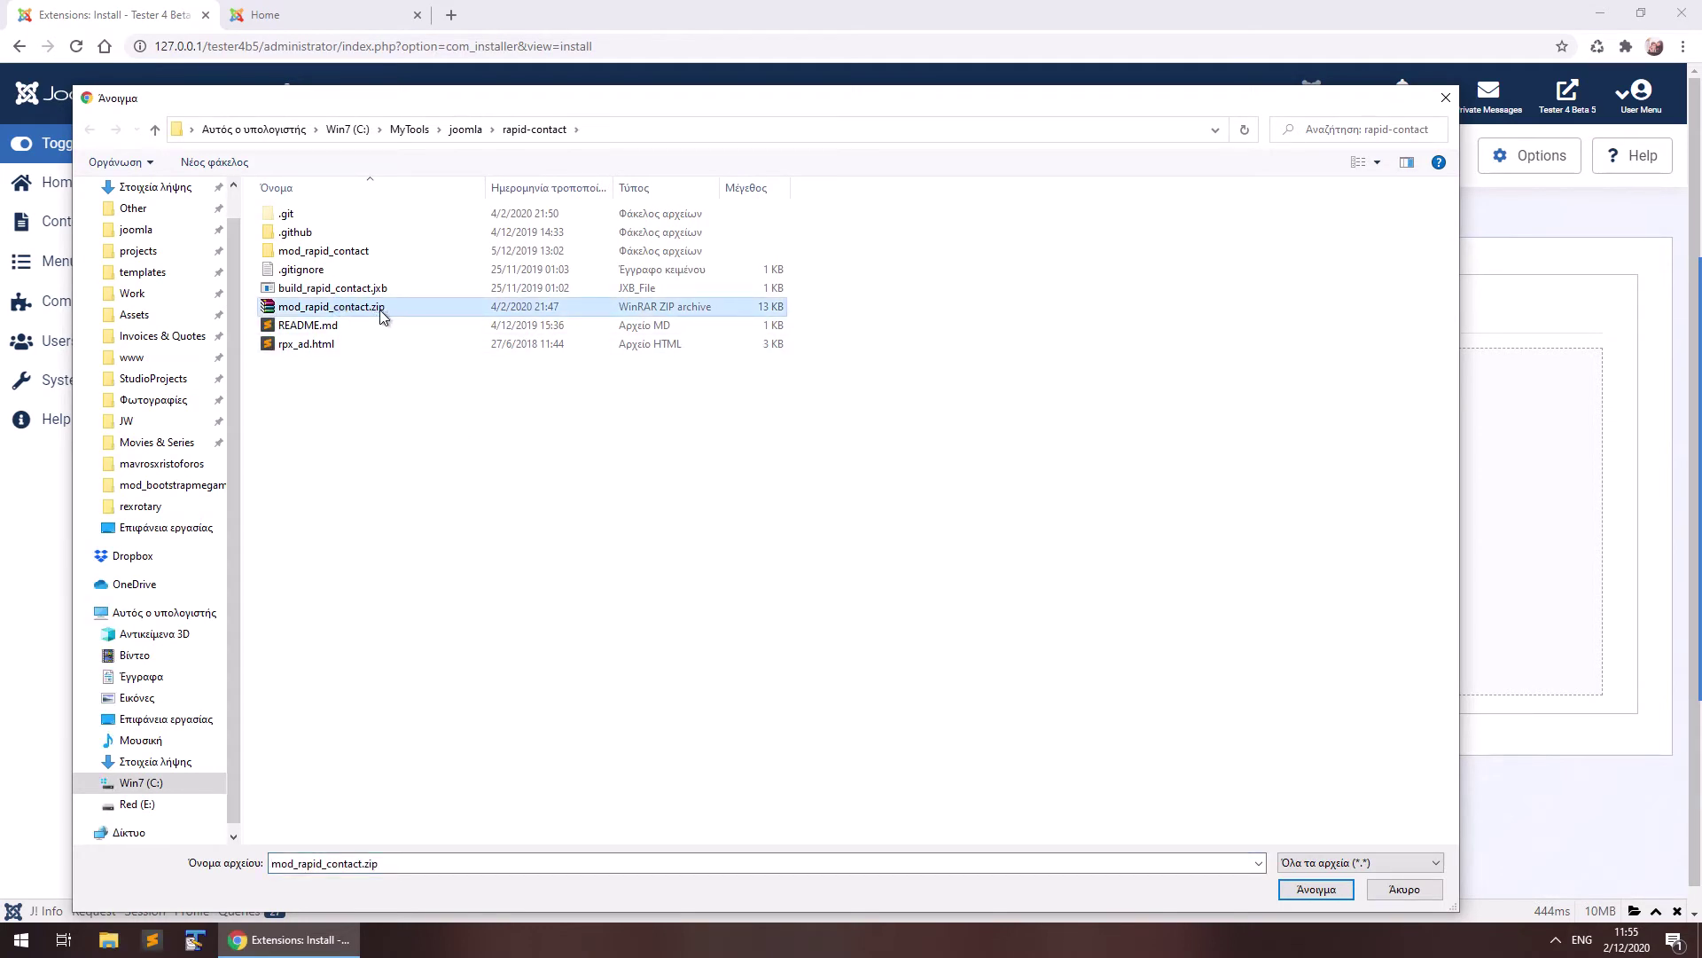
pyautogui.doubleClick(390, 310)
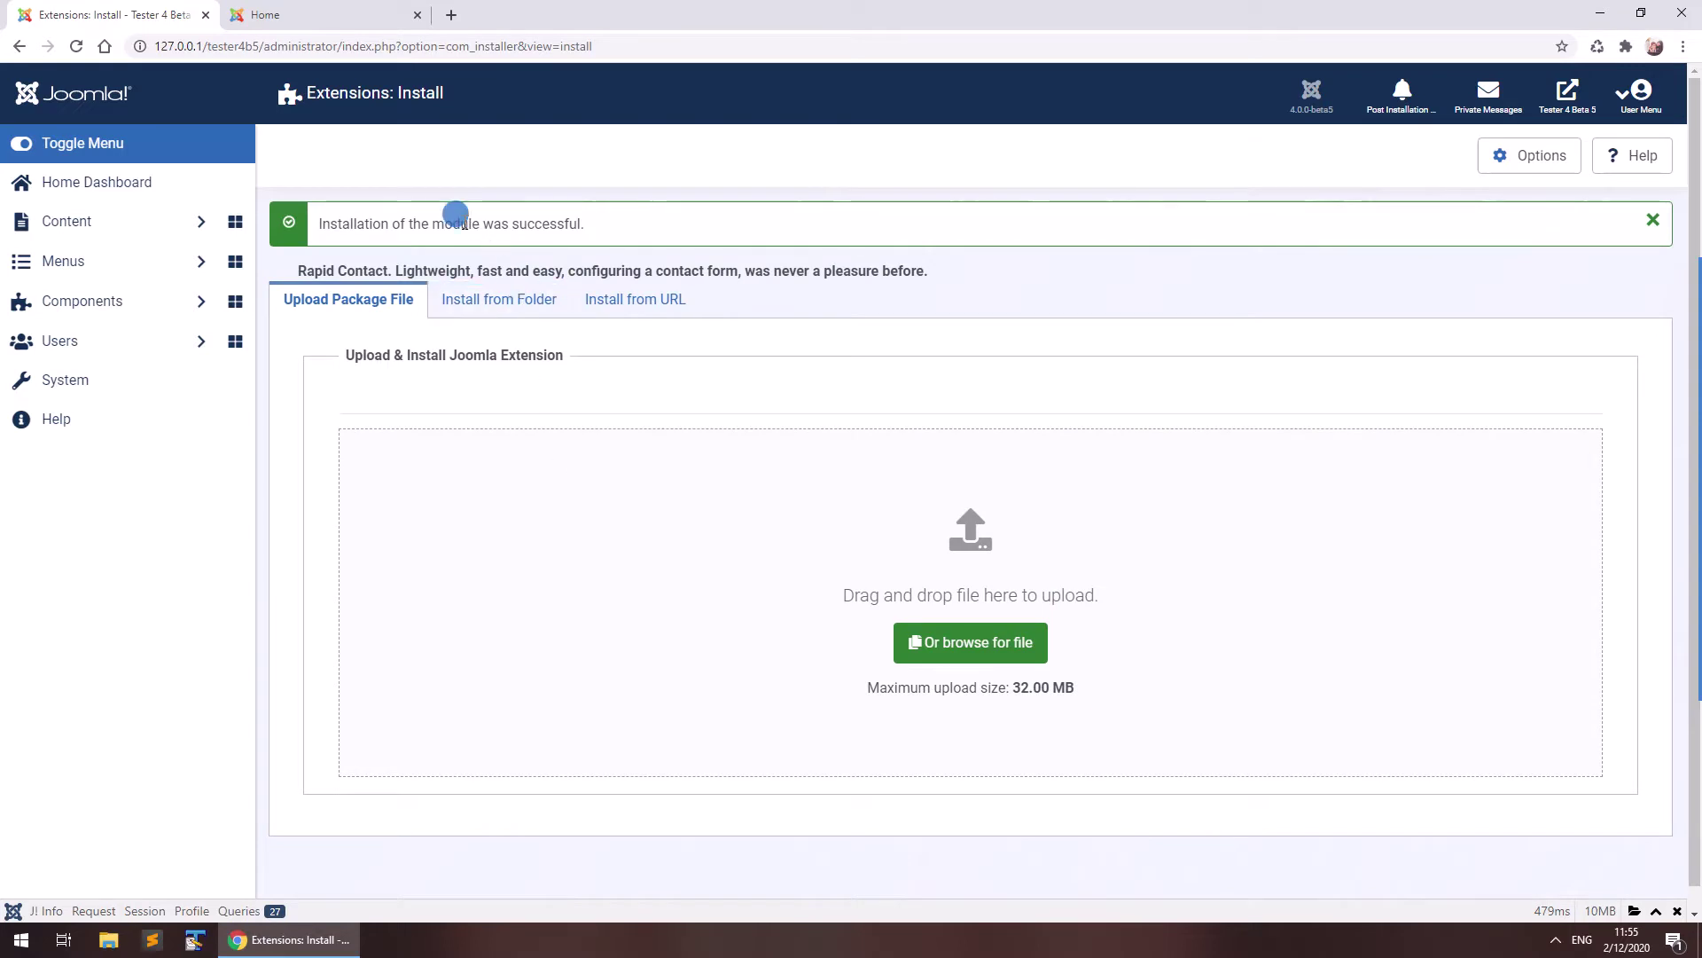
pyautogui.doubleClick(463, 224)
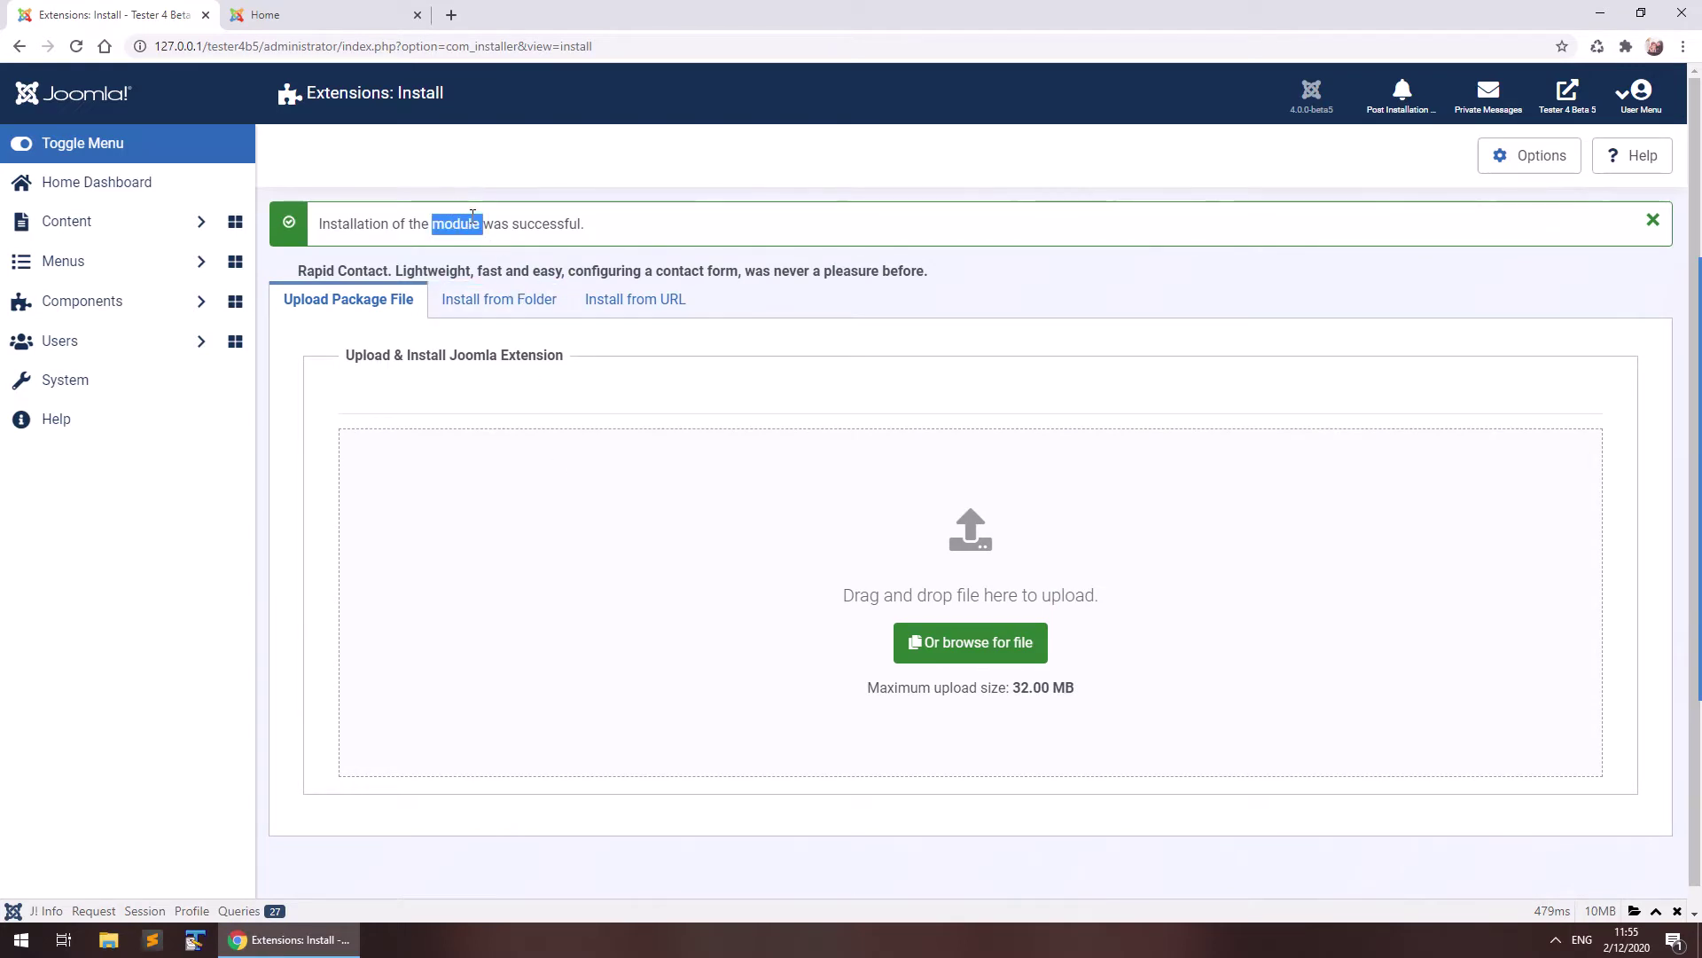
# Open the Rapid Contact site module and replace its recipient e-mail address.
pyautogui.click(103, 221)
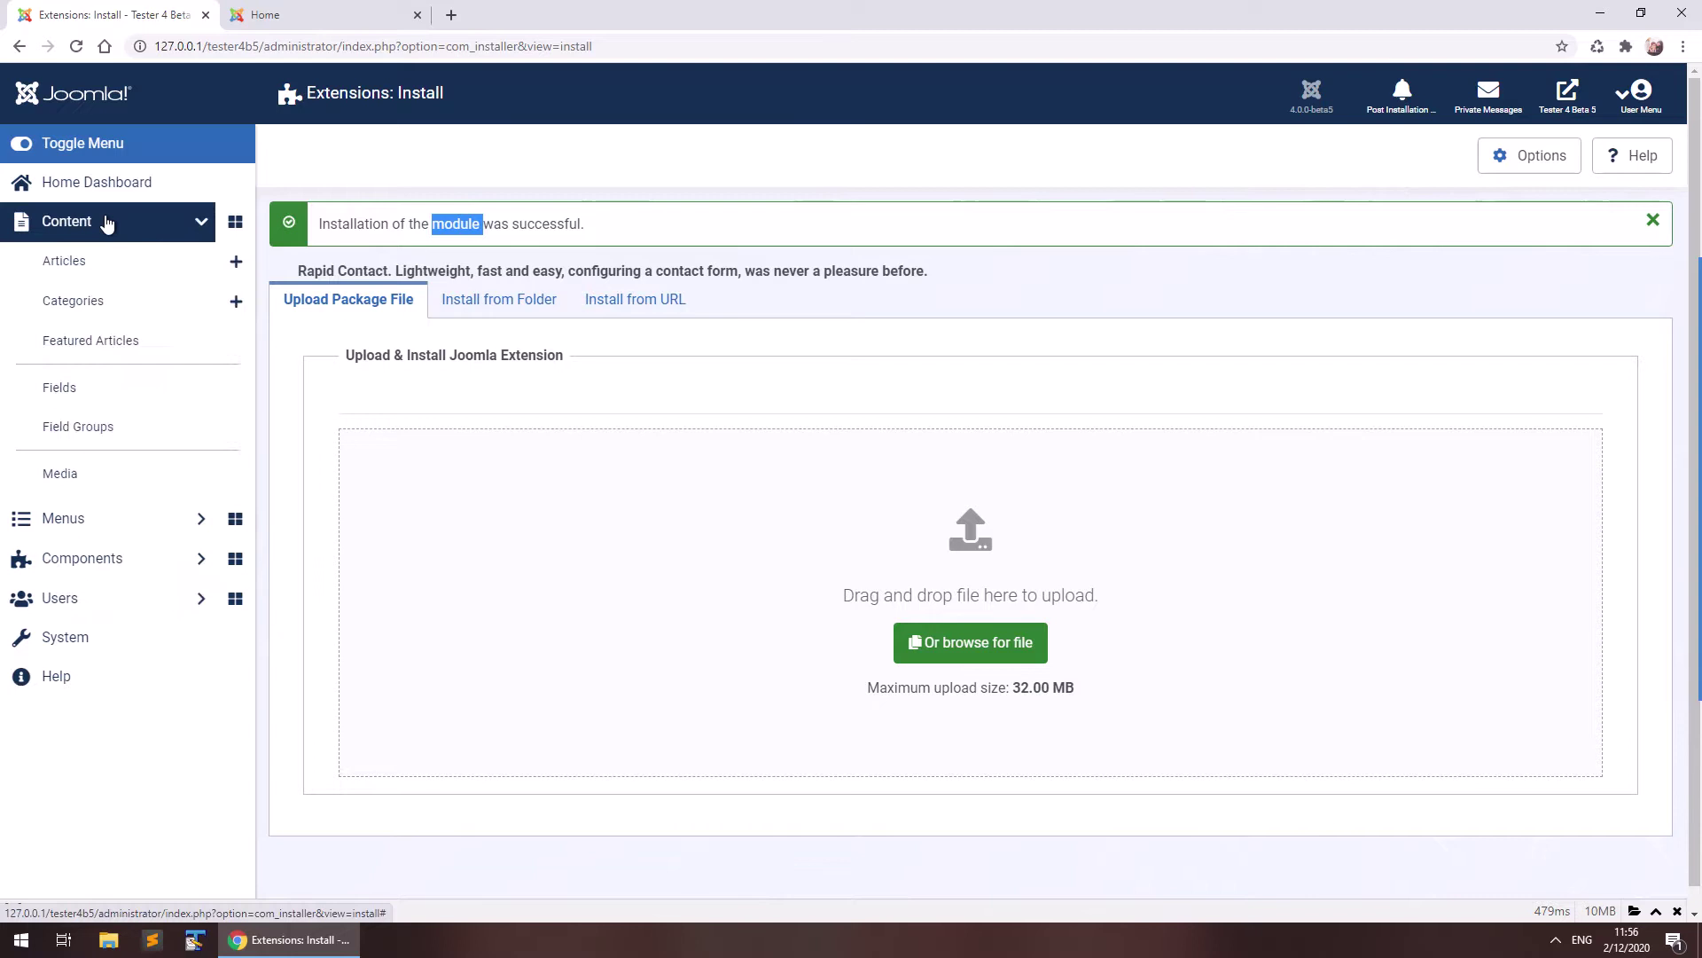
pyautogui.click(92, 514)
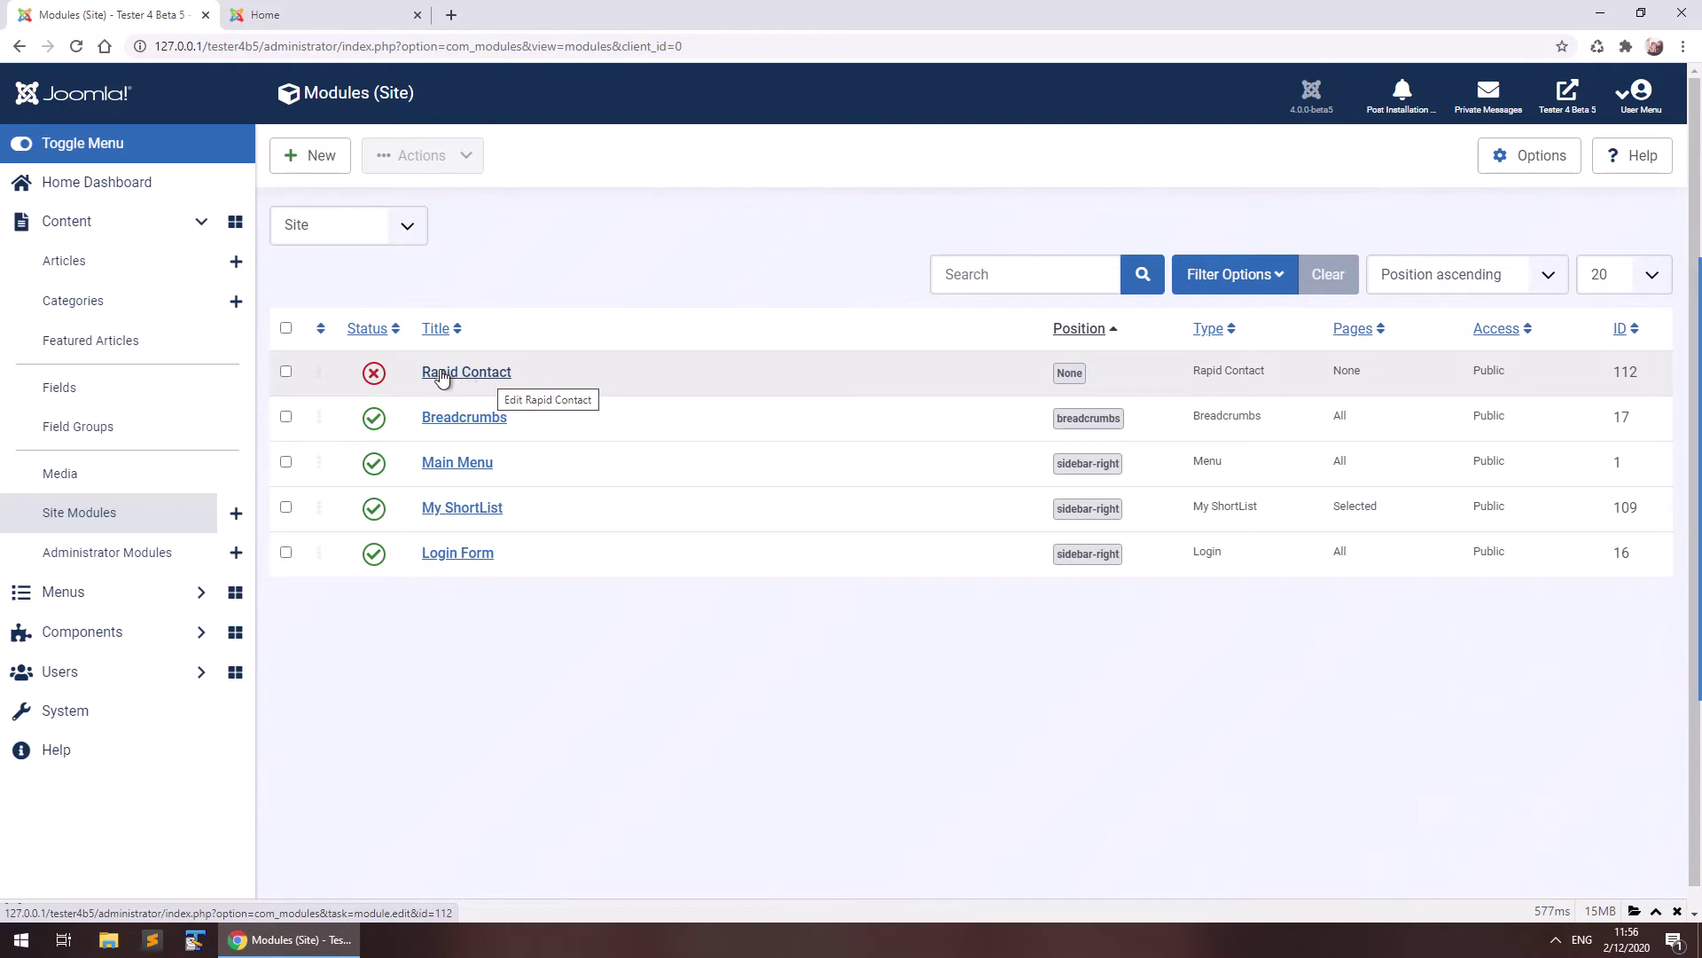
pyautogui.click(450, 376)
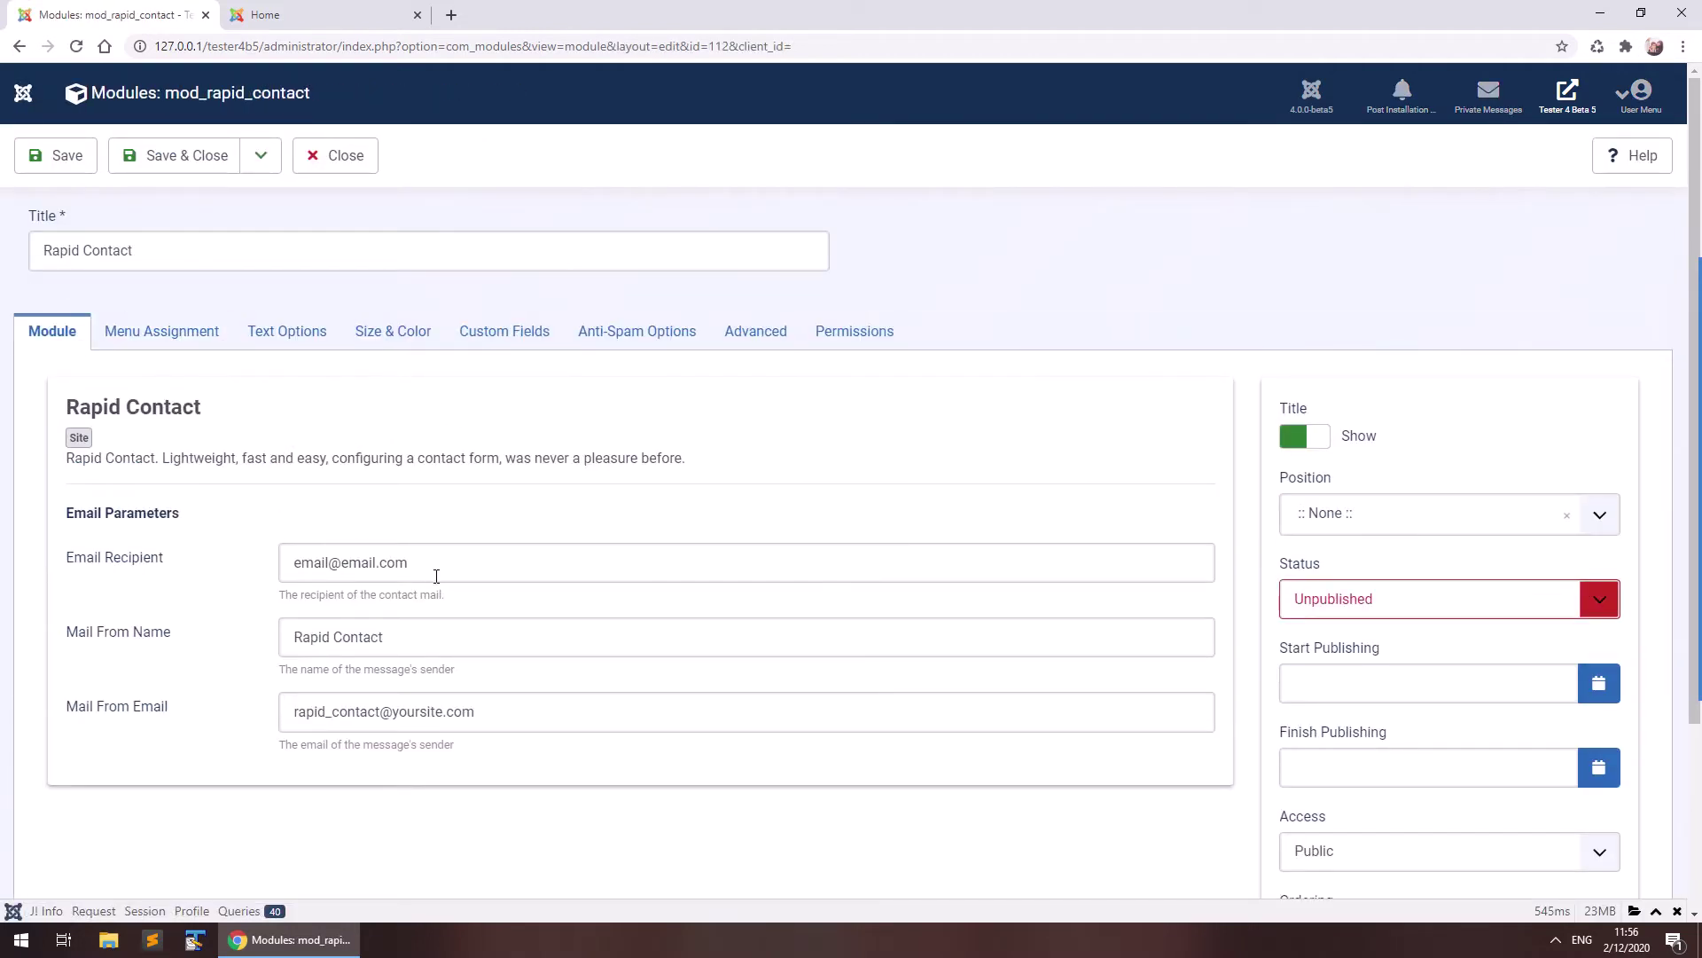
pyautogui.moveTo(445, 557); pyautogui.dragTo(150, 557)
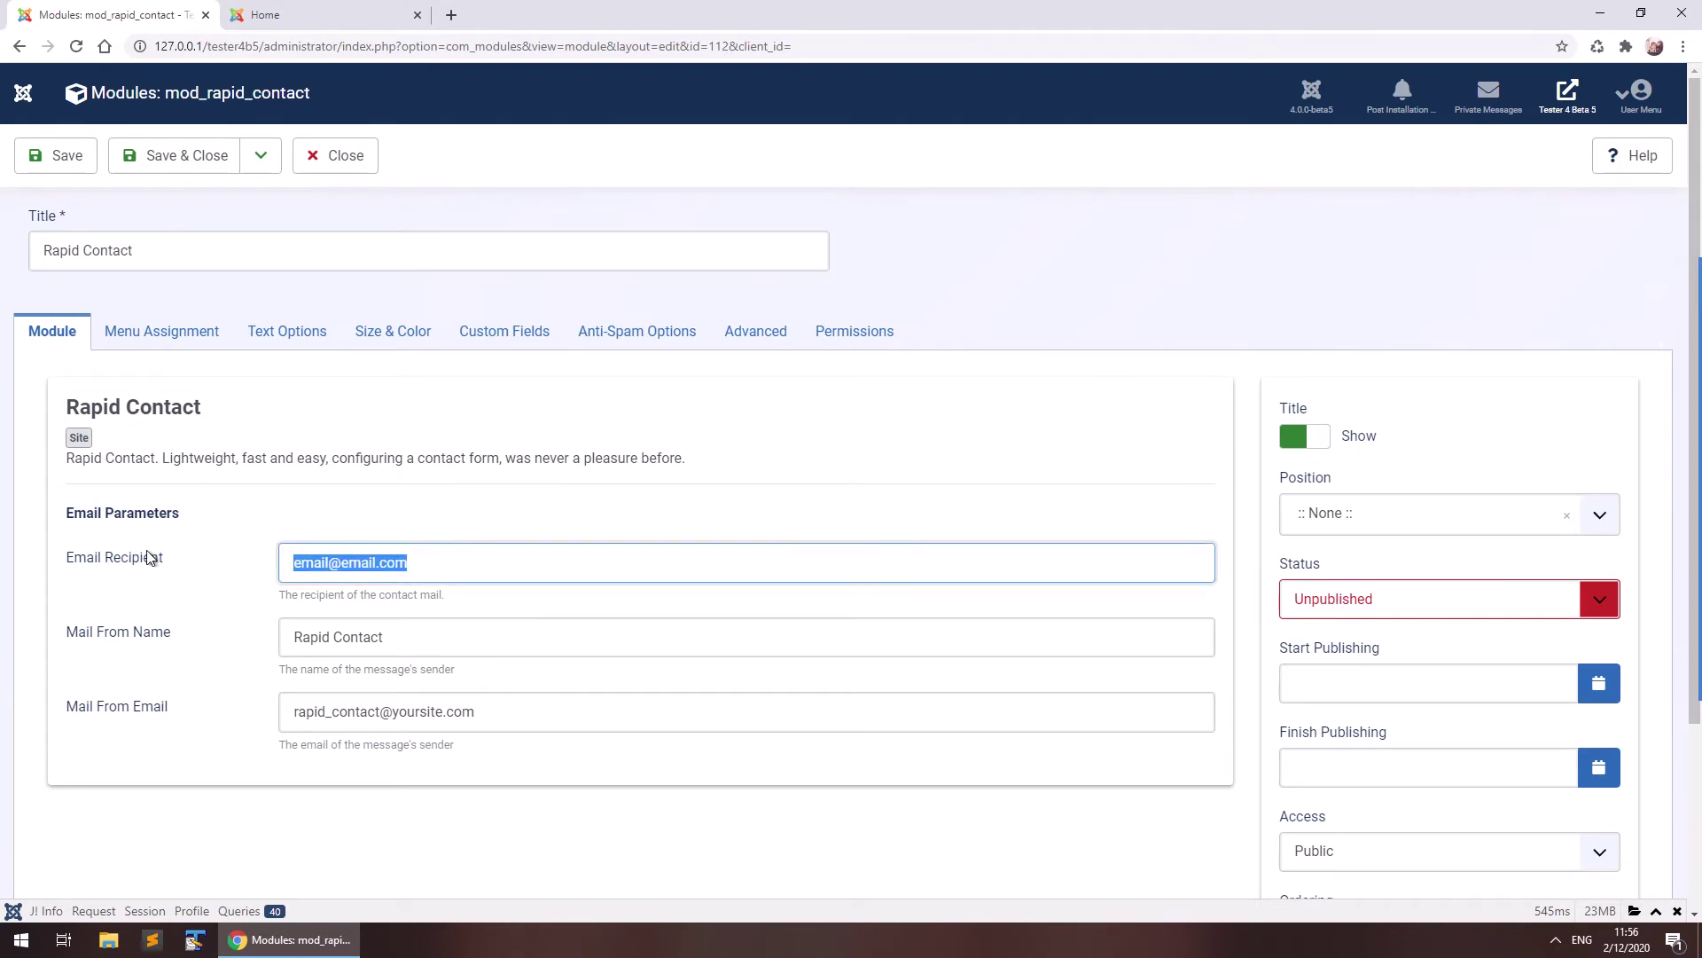
pyautogui.click(342, 601)
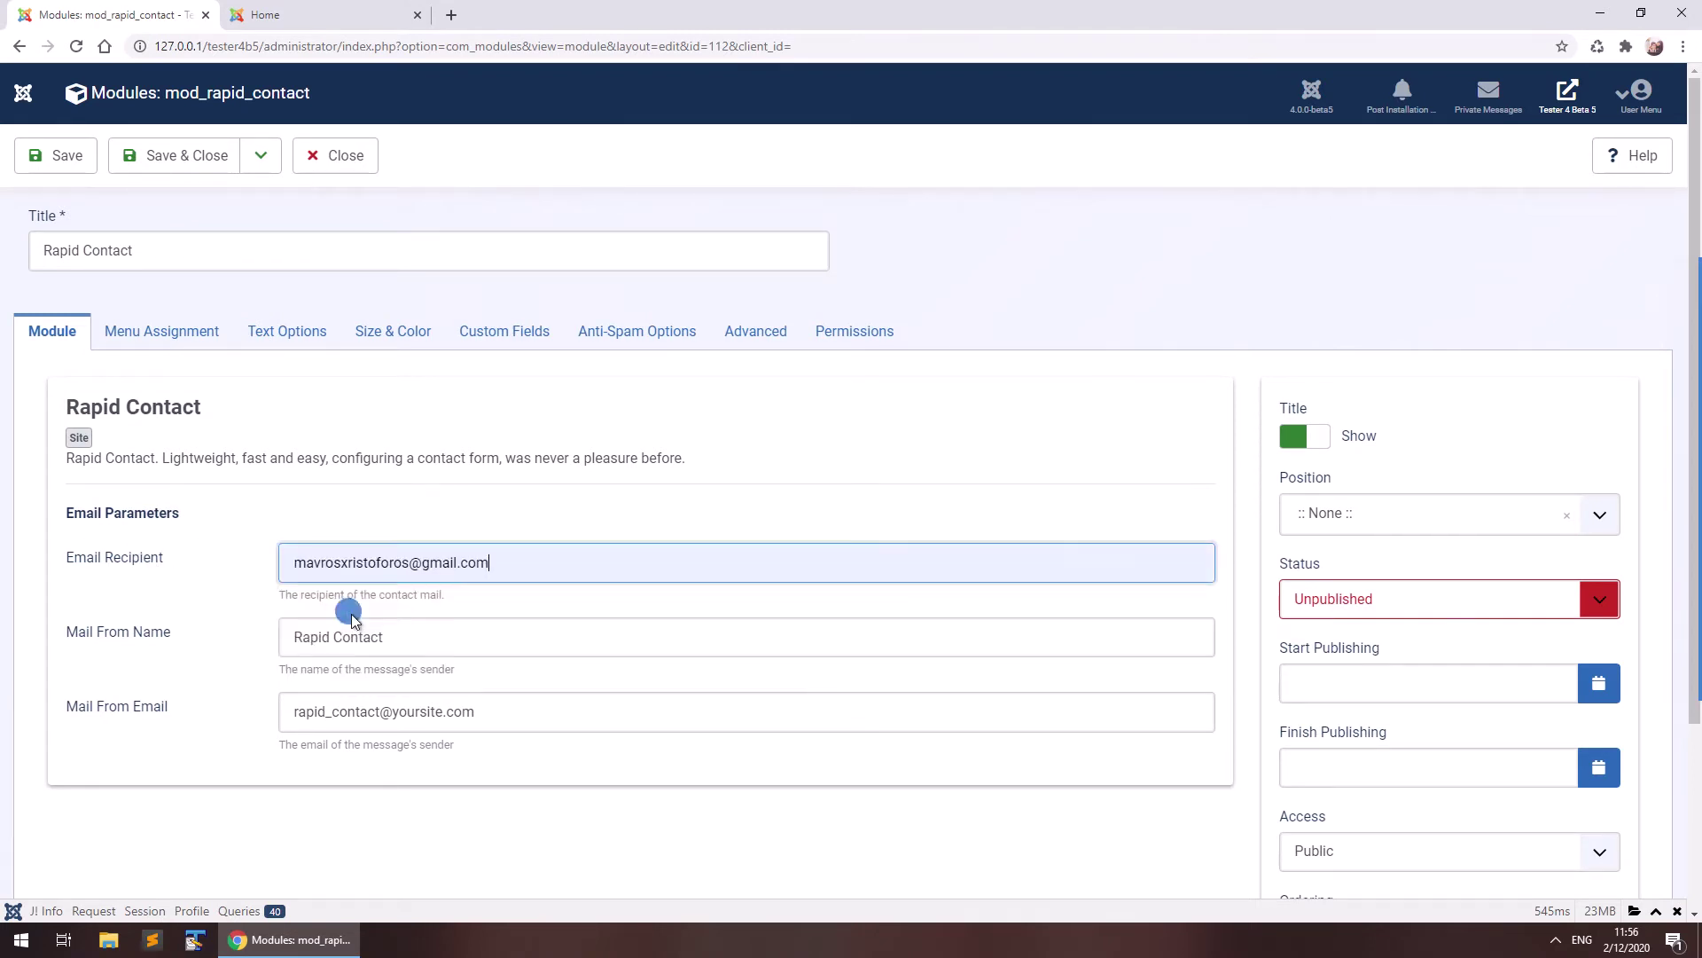
pyautogui.click(234, 594)
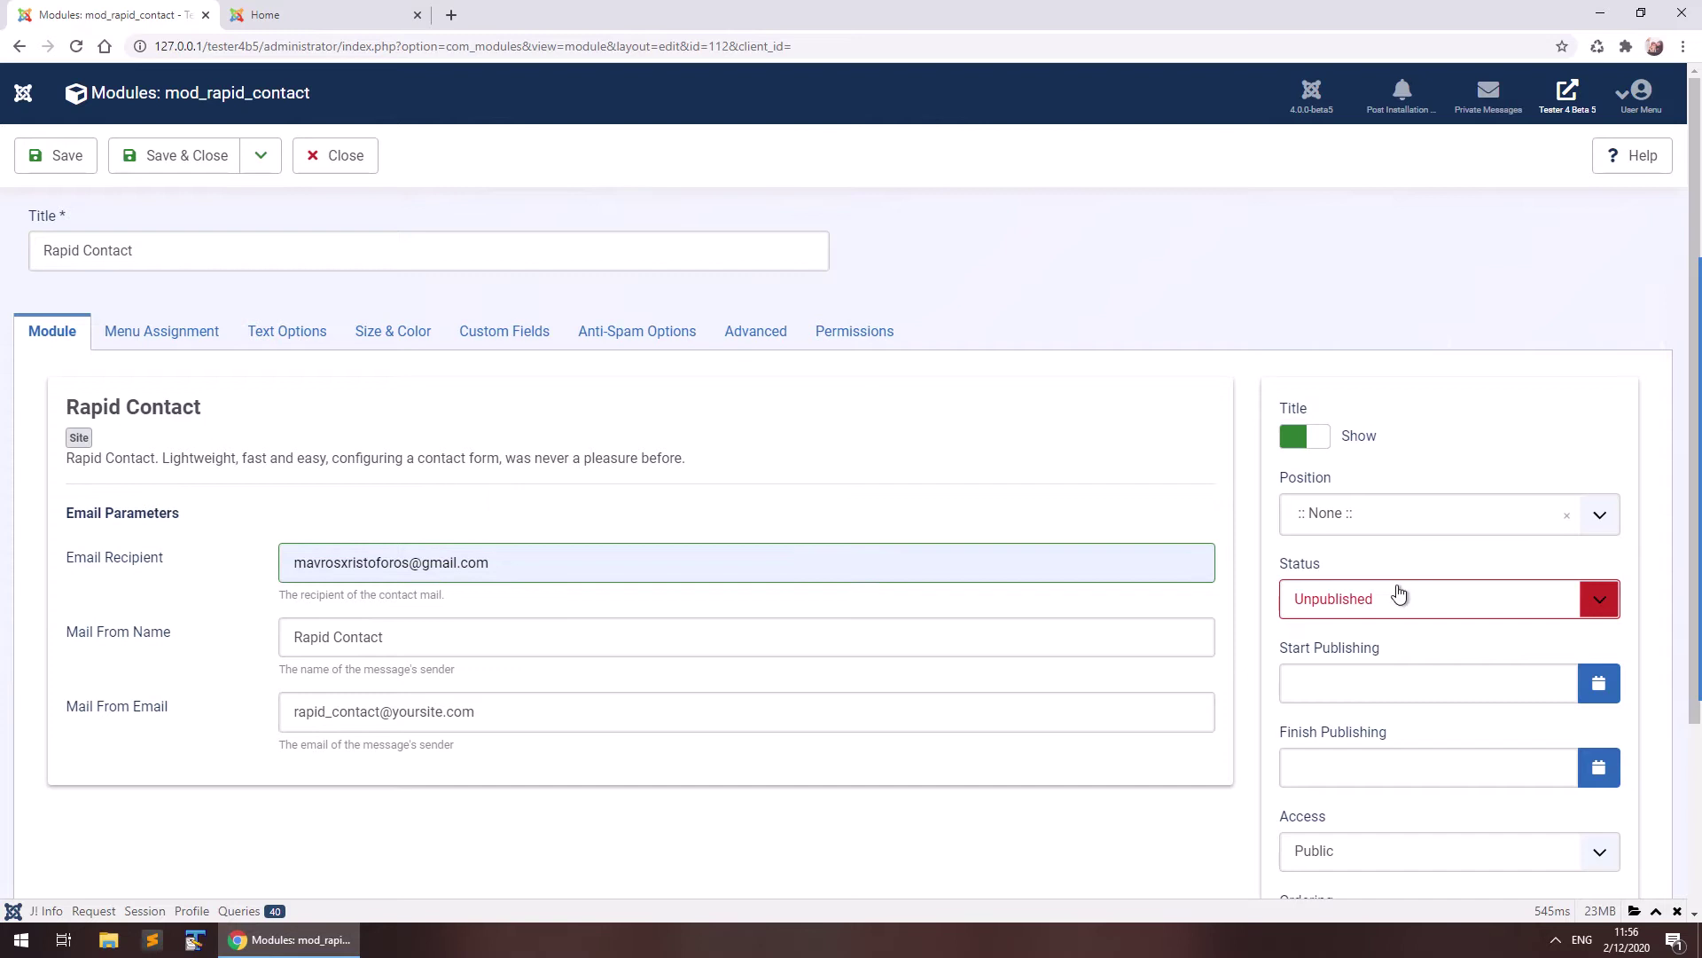
# Place the module in the Sidebar-right position with status Published.
pyautogui.click(1550, 516)
pyautogui.scroll(-3, 1419, 692)
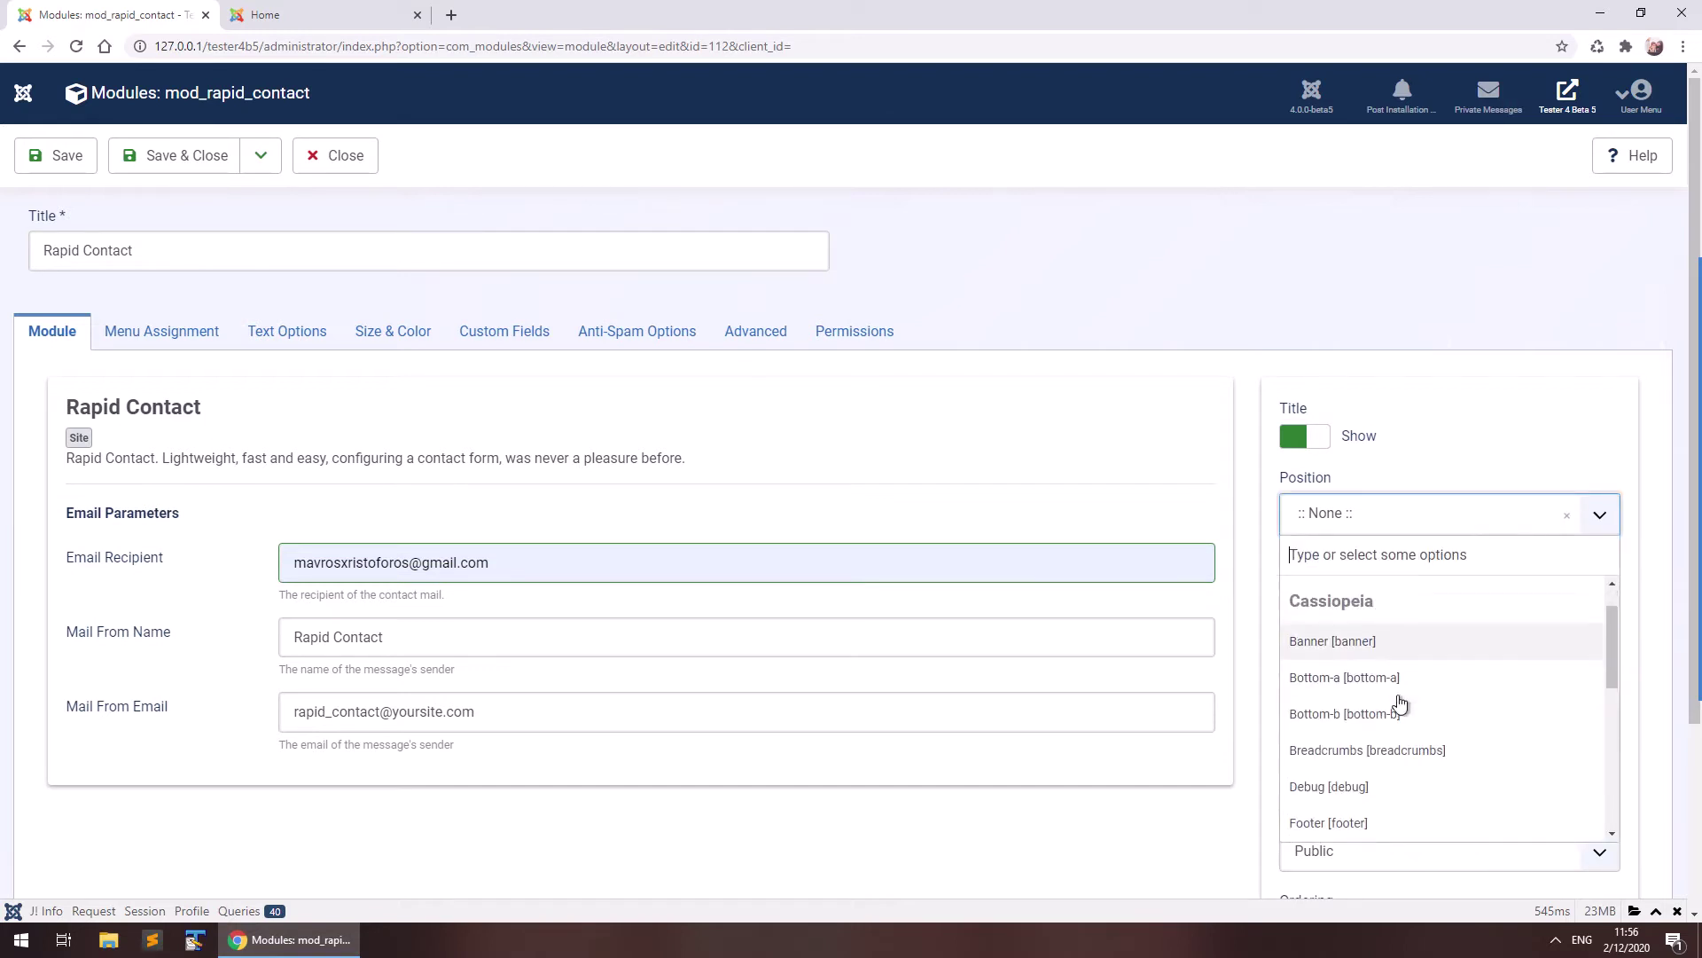
pyautogui.scroll(-4, 1379, 644)
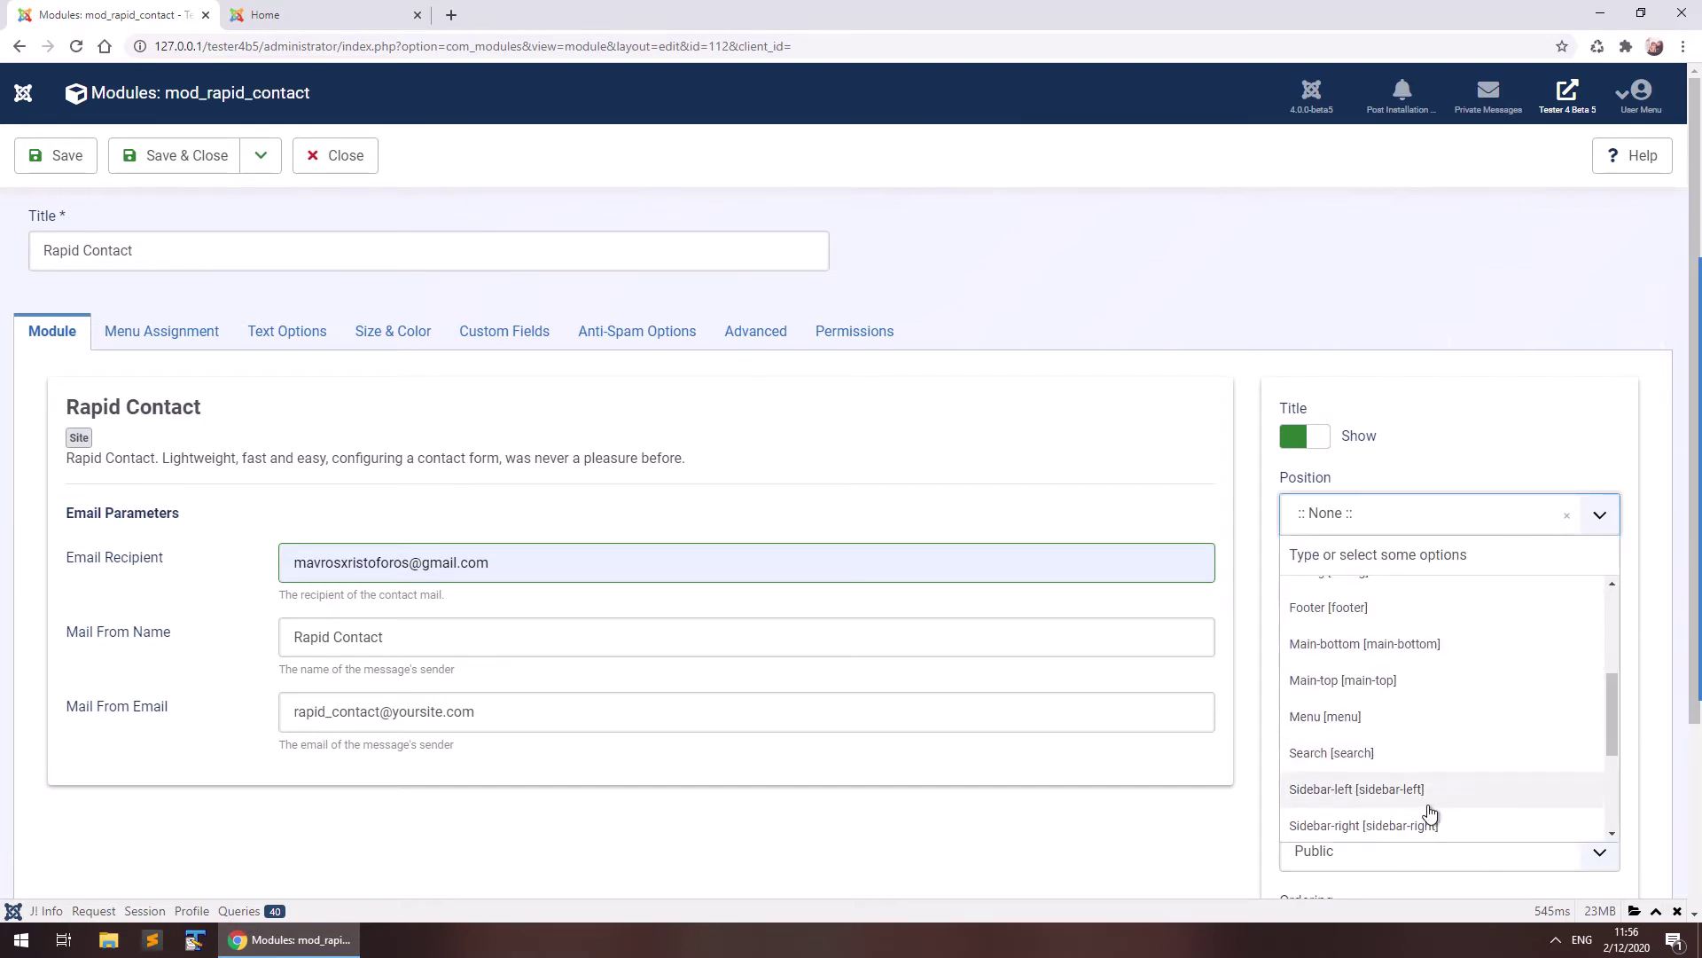
pyautogui.click(1430, 826)
pyautogui.click(1355, 603)
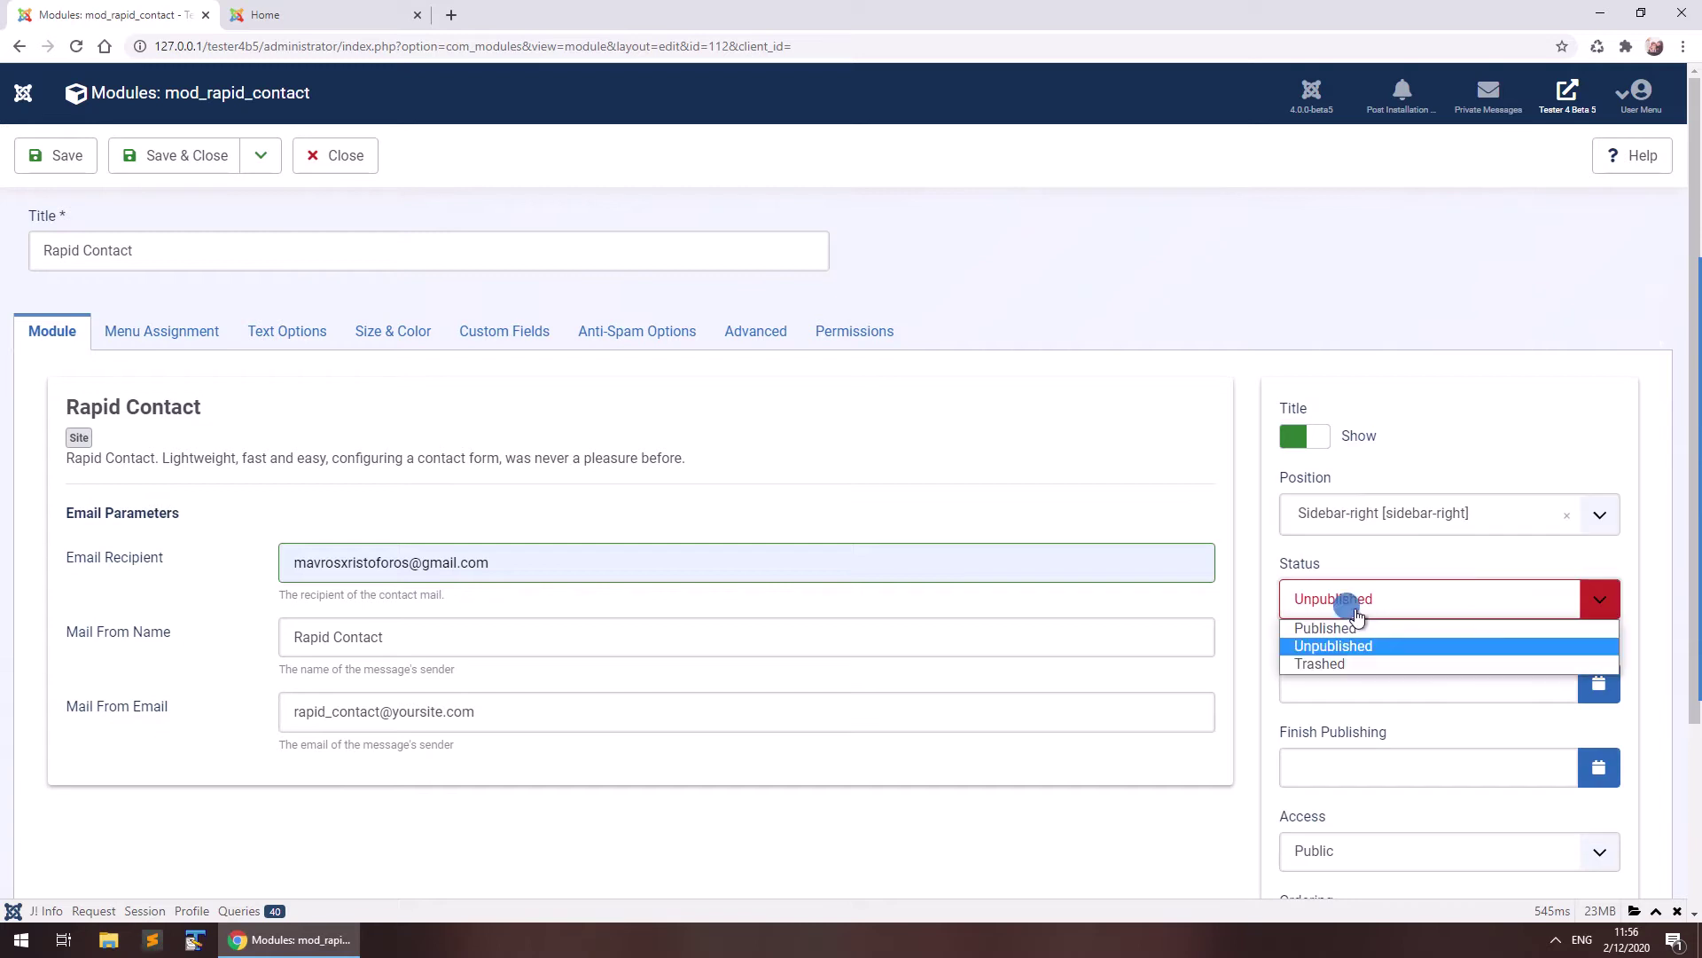
pyautogui.click(1357, 628)
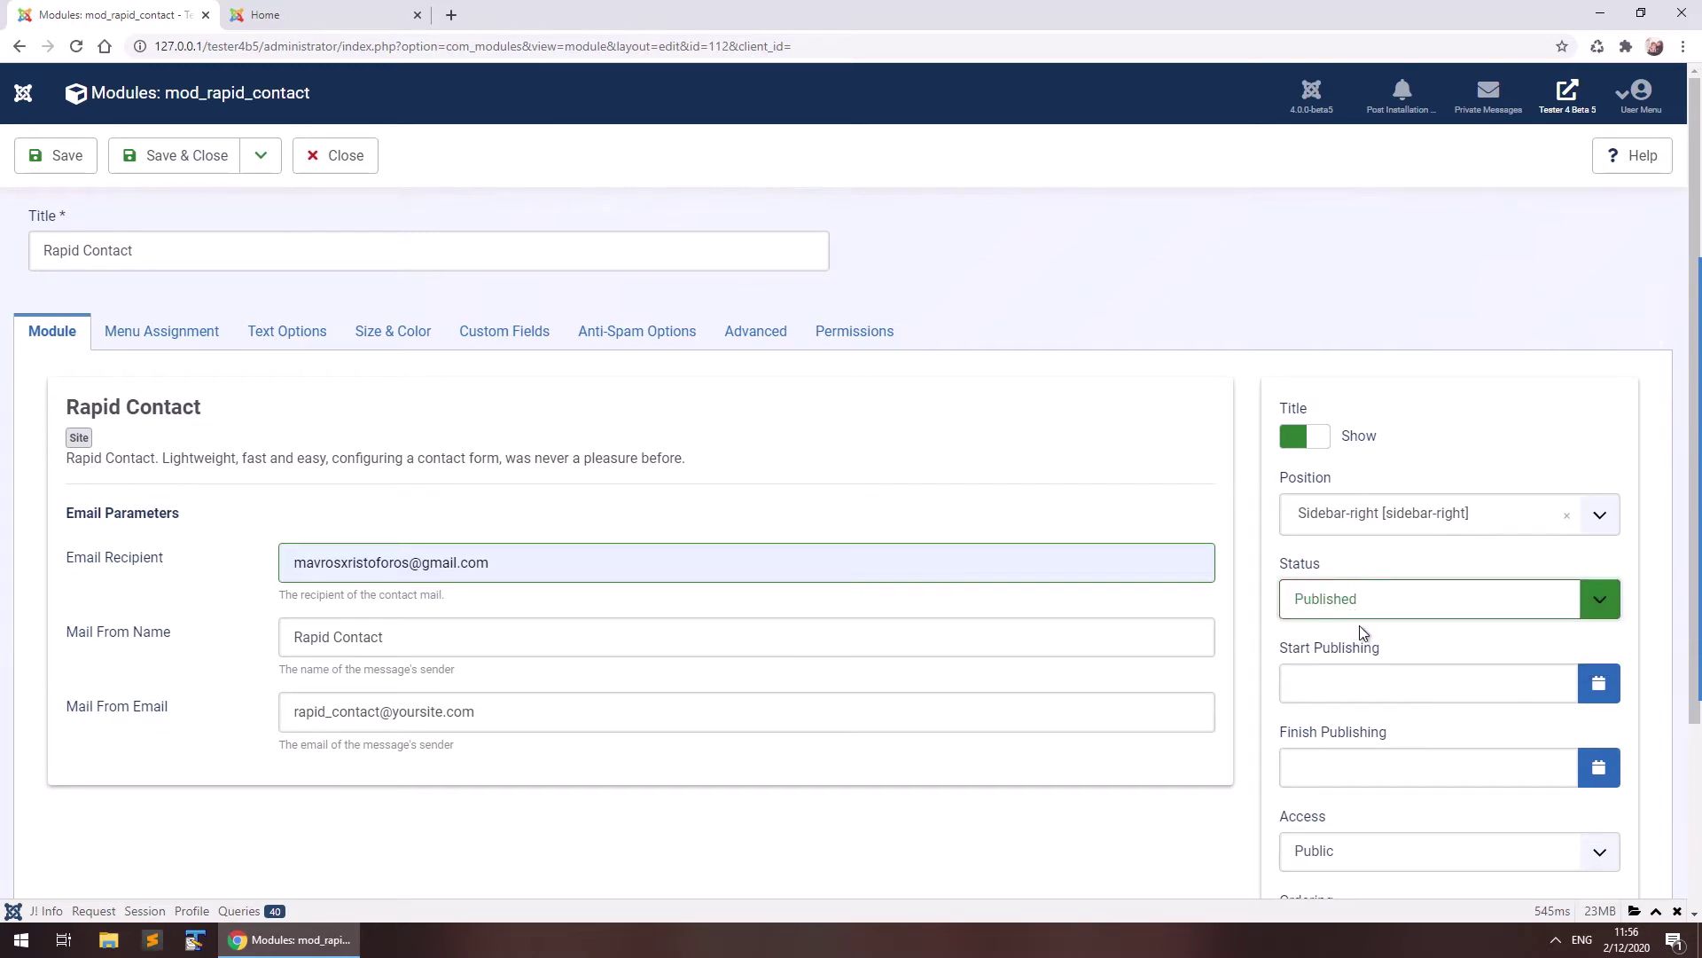
# Assign the module to all pages and save it.
pyautogui.click(145, 334)
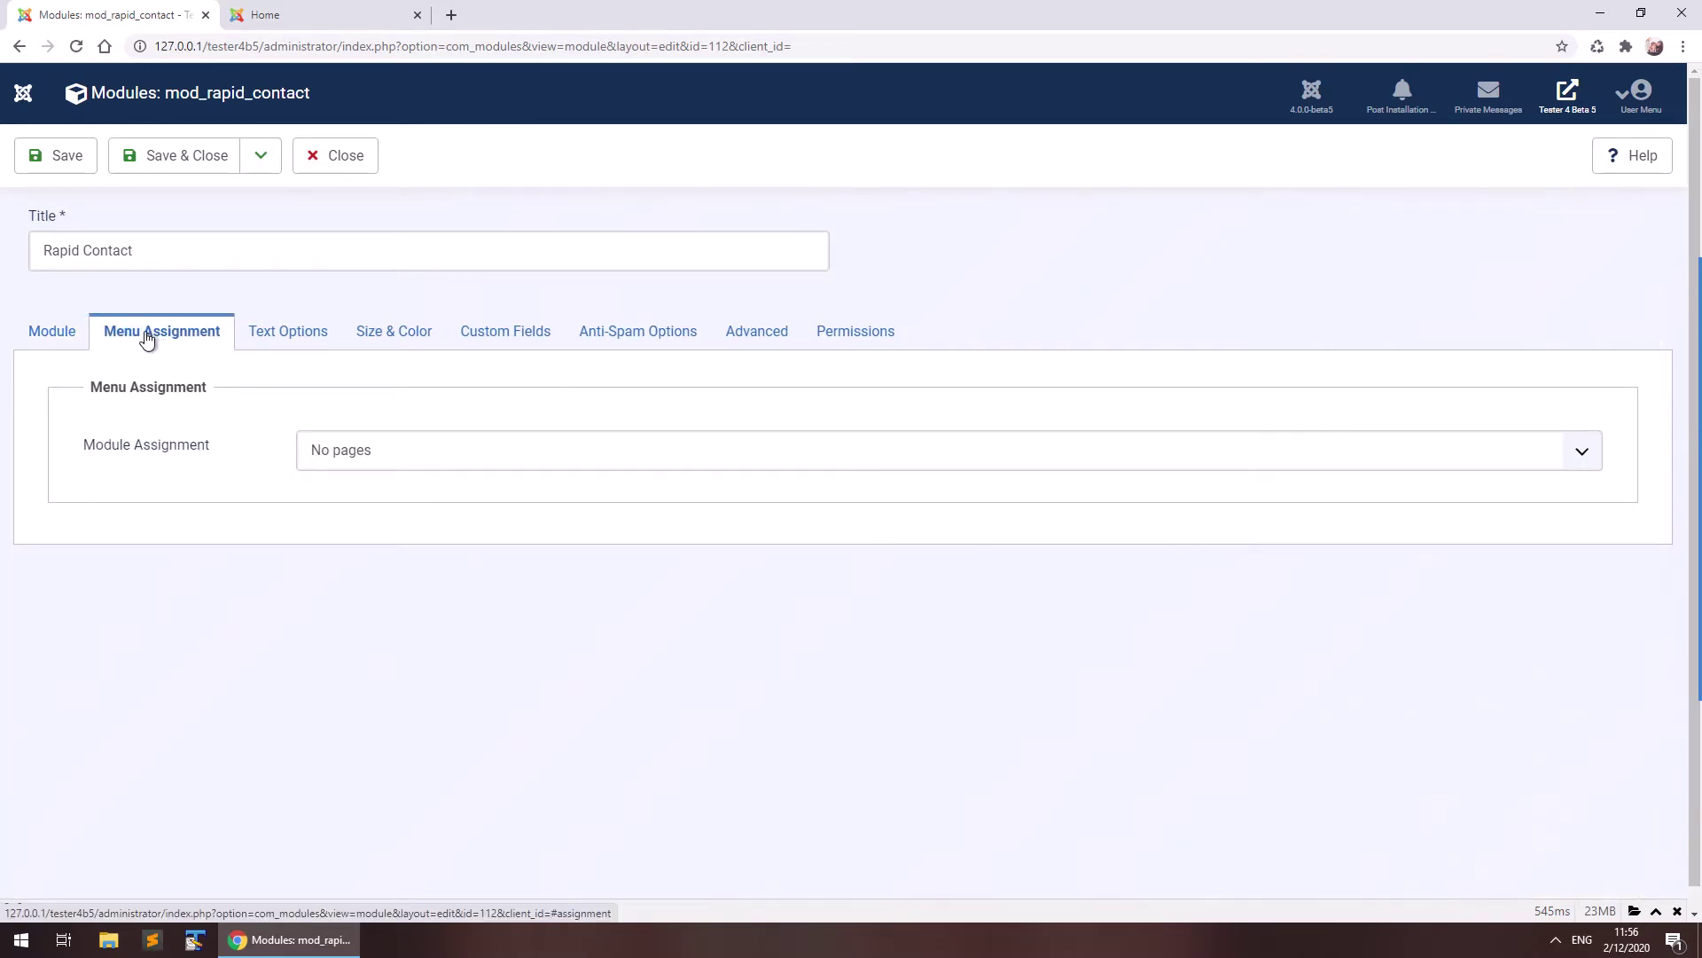
pyautogui.click(343, 454)
pyautogui.click(355, 476)
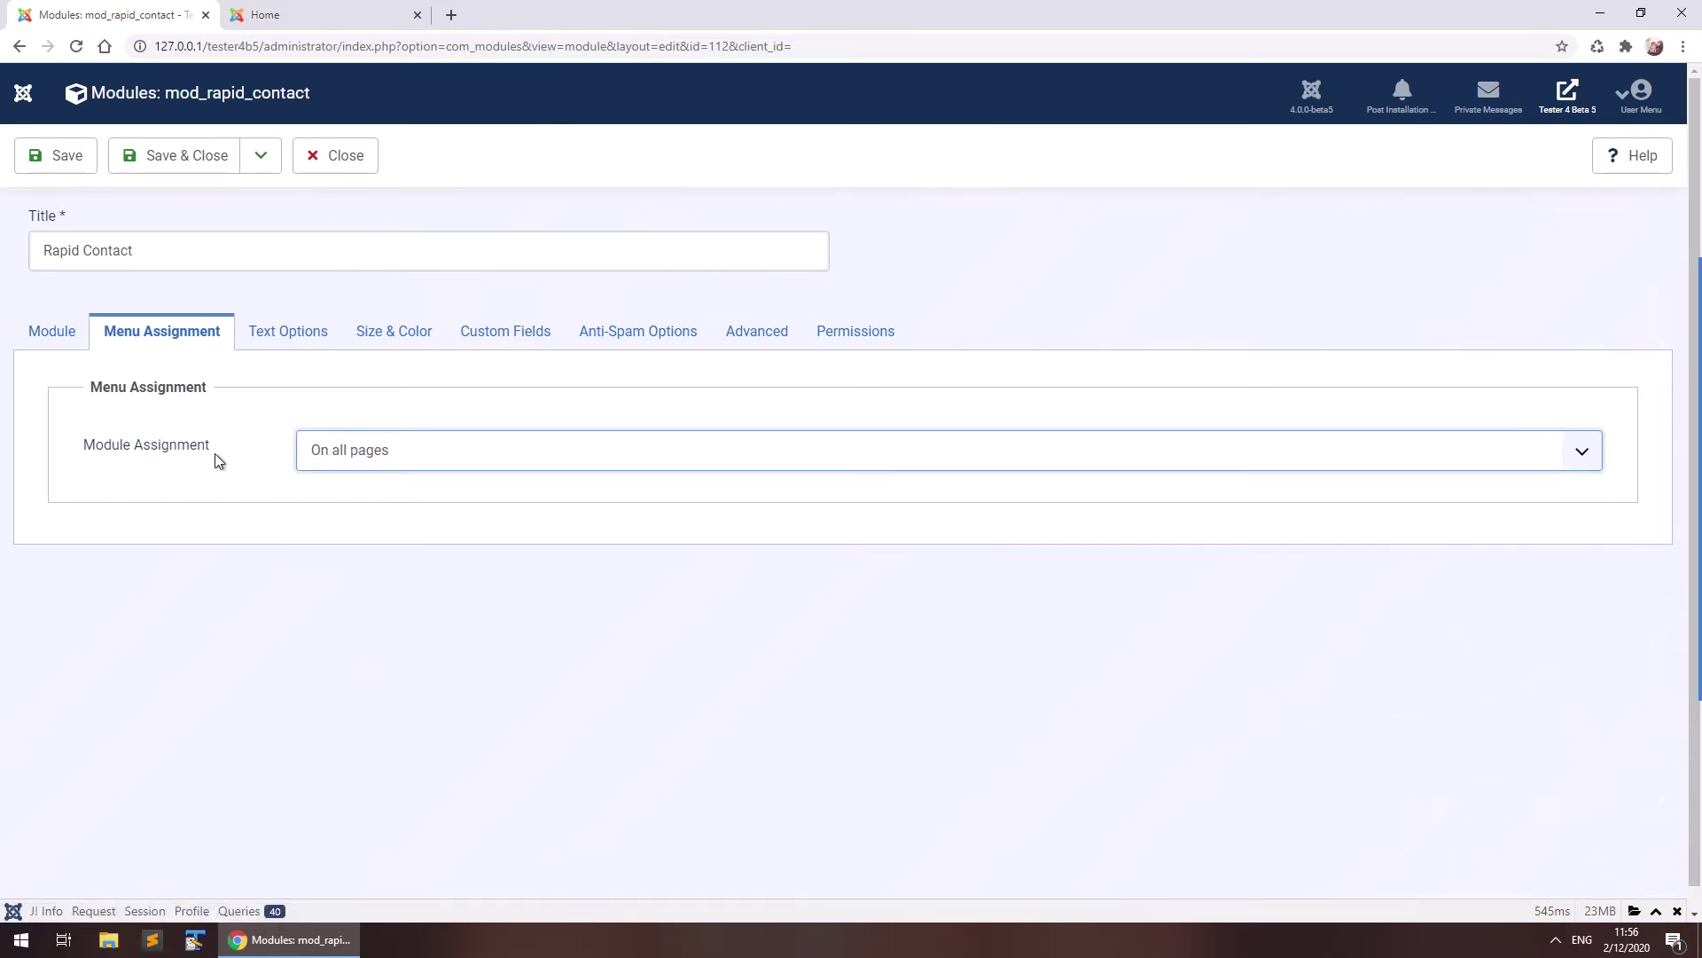
pyautogui.click(52, 346)
pyautogui.click(66, 170)
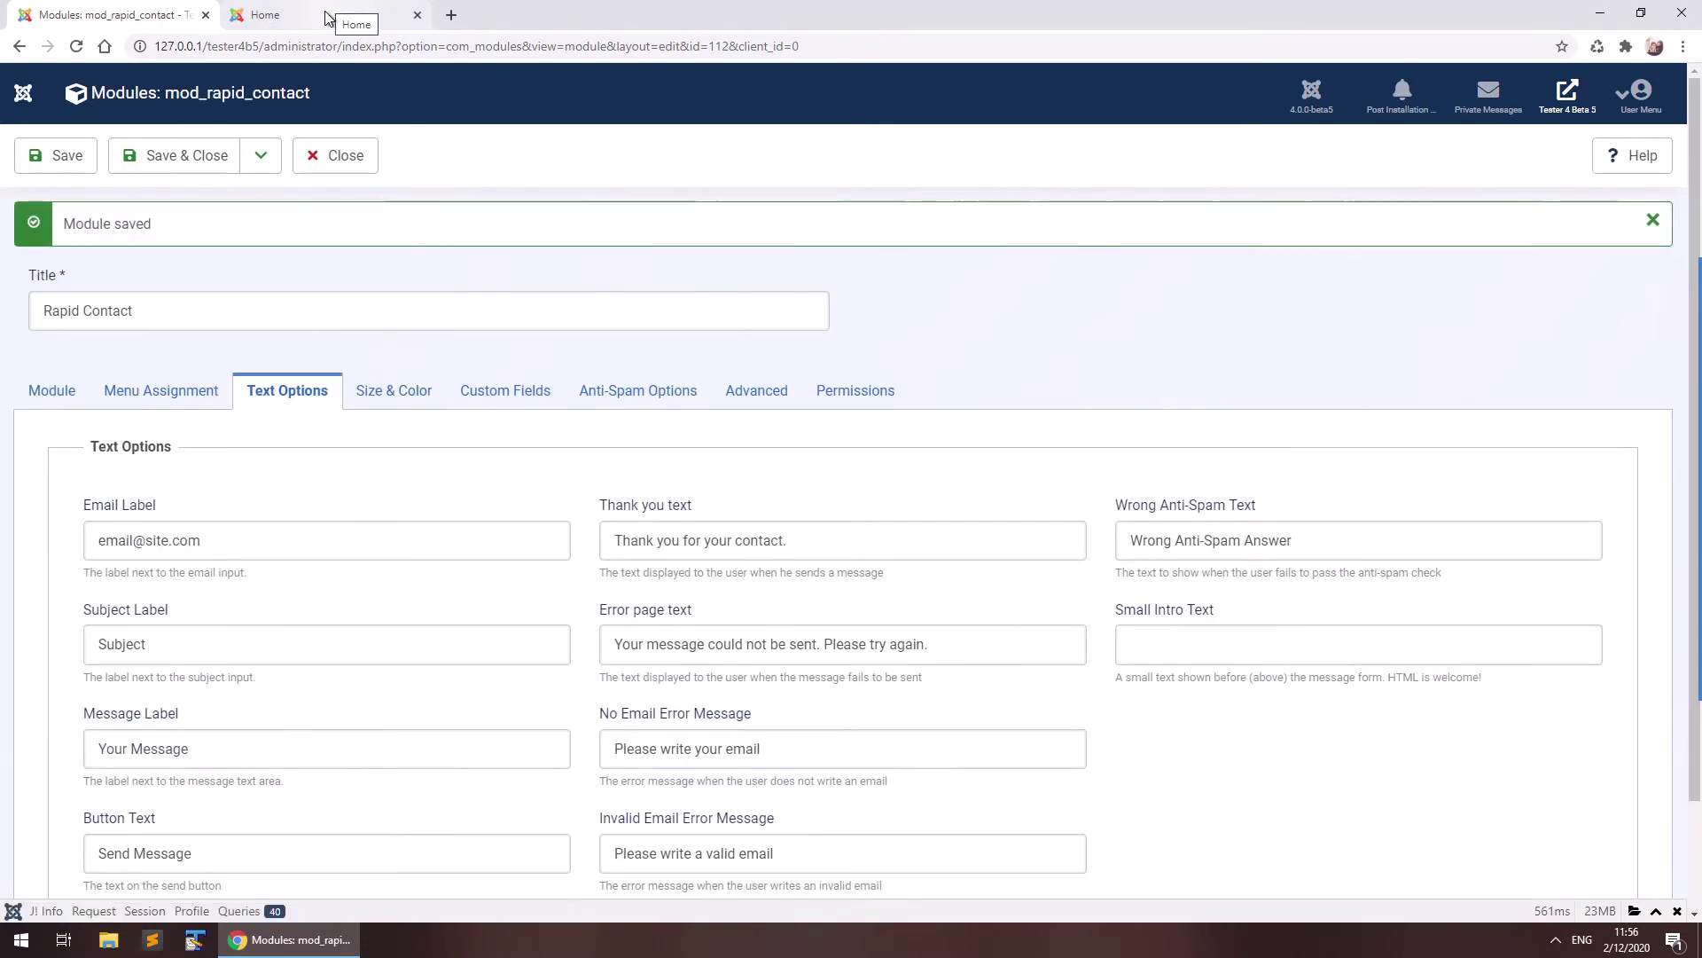
# Reload the home page and fill the contact form with a test e-mail, Test subject and message.
pyautogui.click(327, 18)
pyautogui.press('F5')
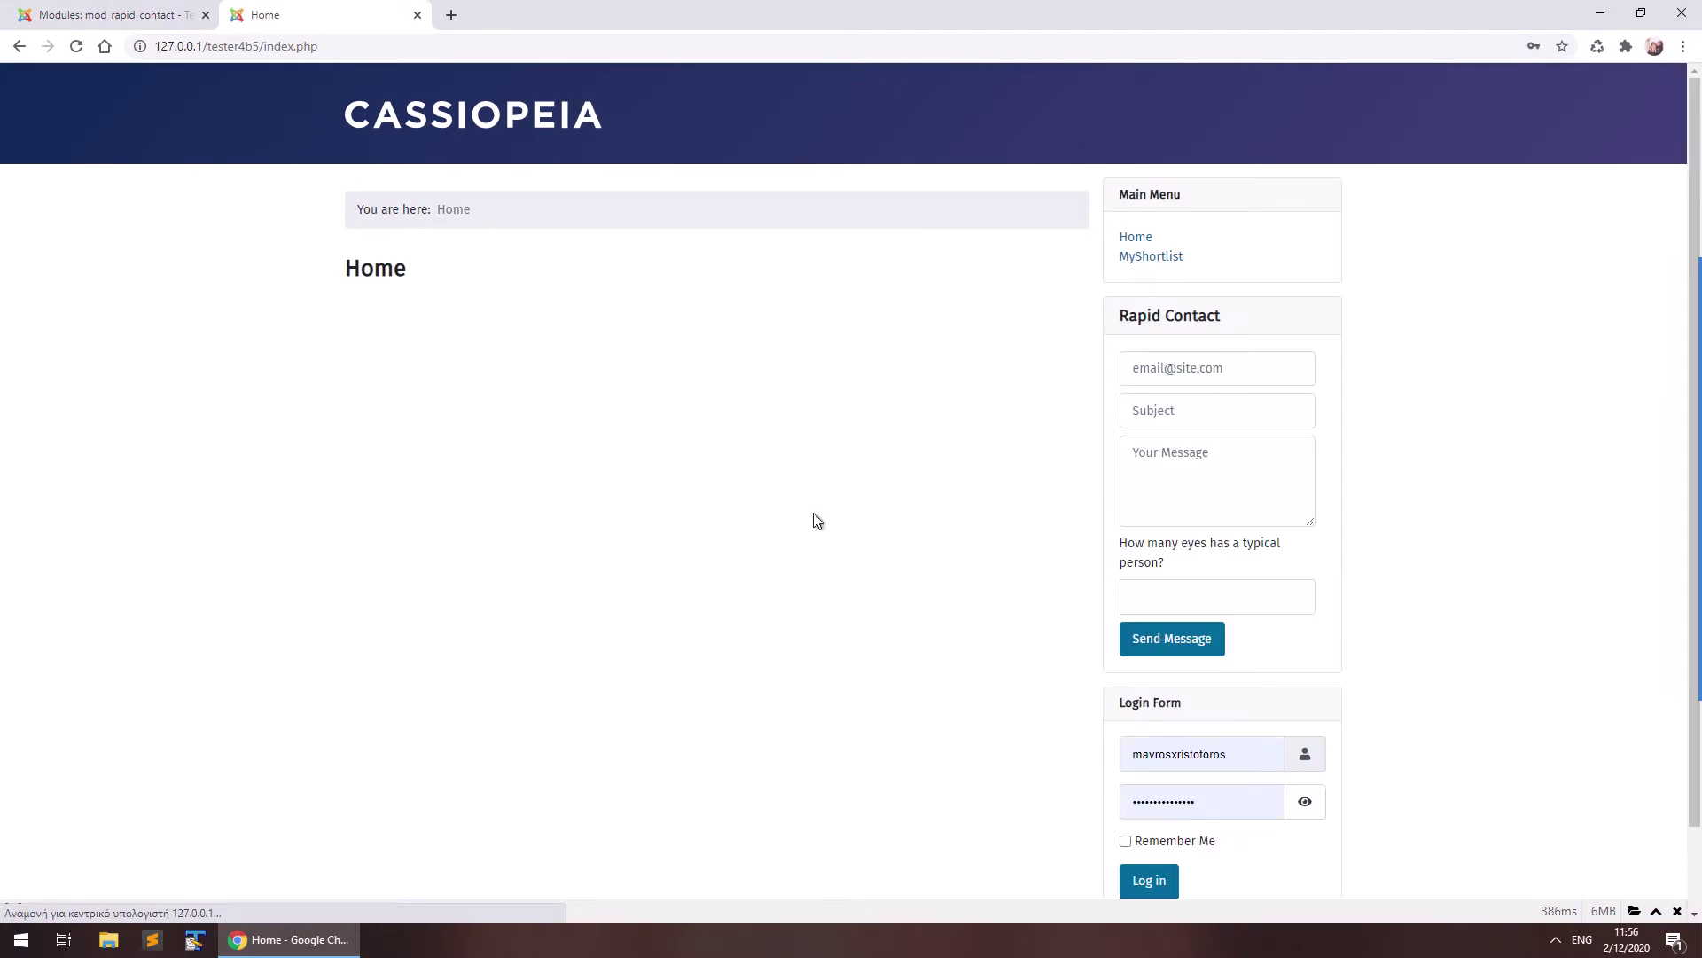
pyautogui.click(1224, 374)
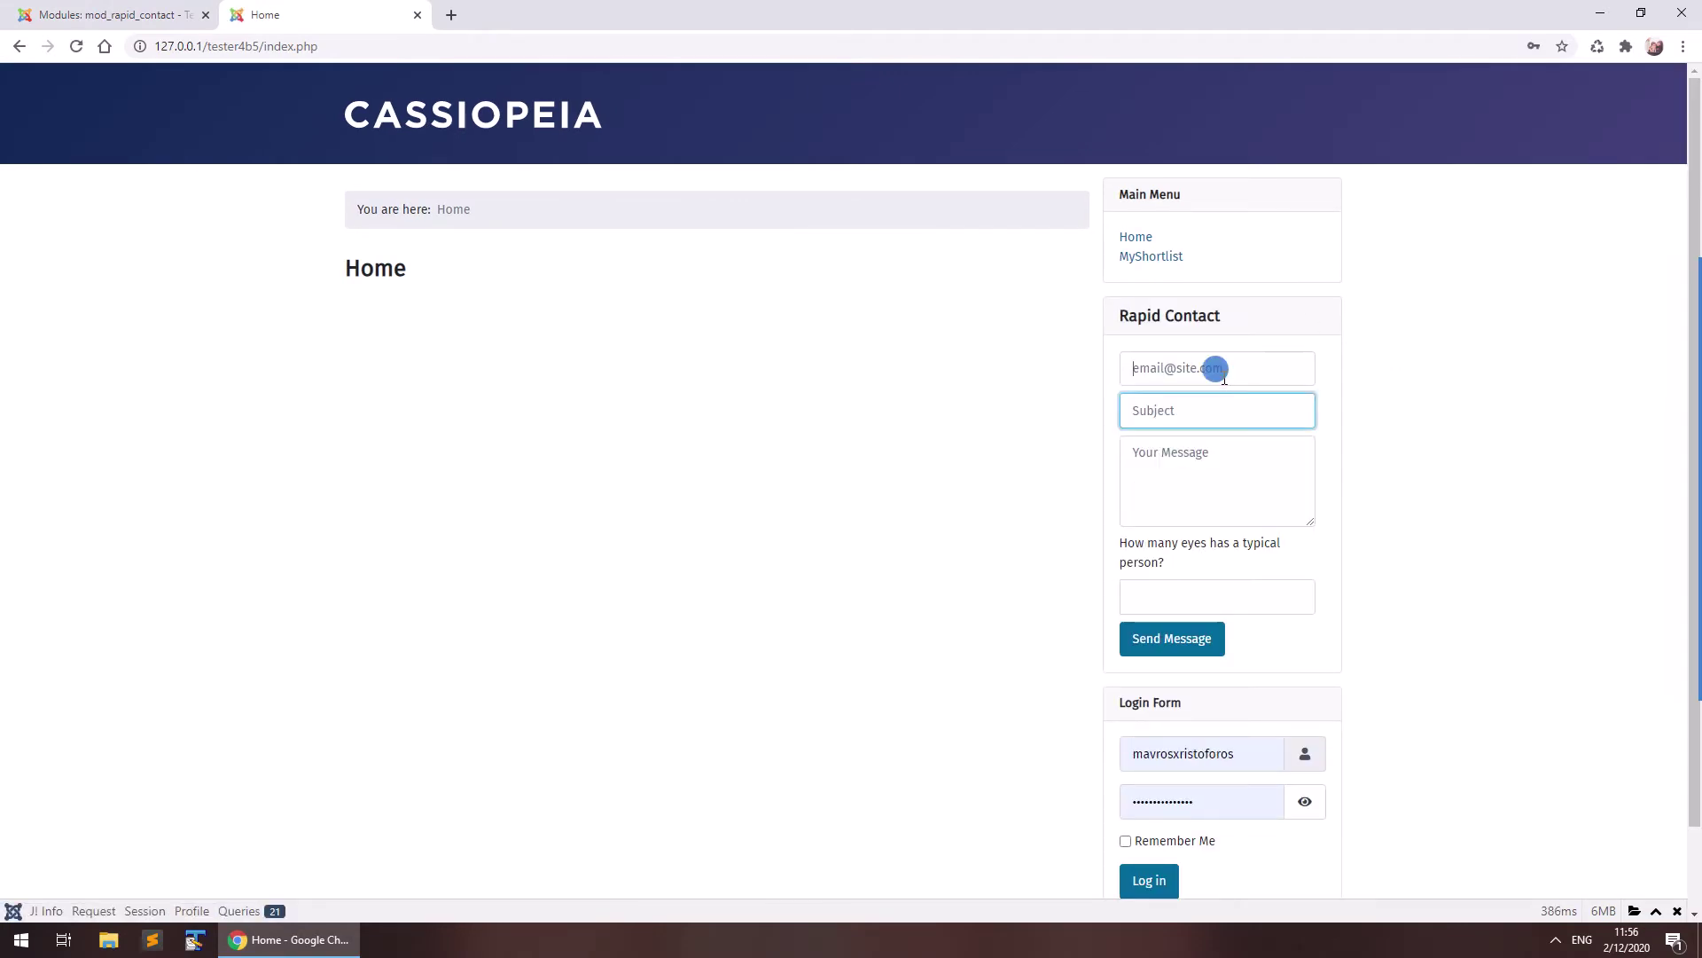
pyautogui.write('test@test.com')
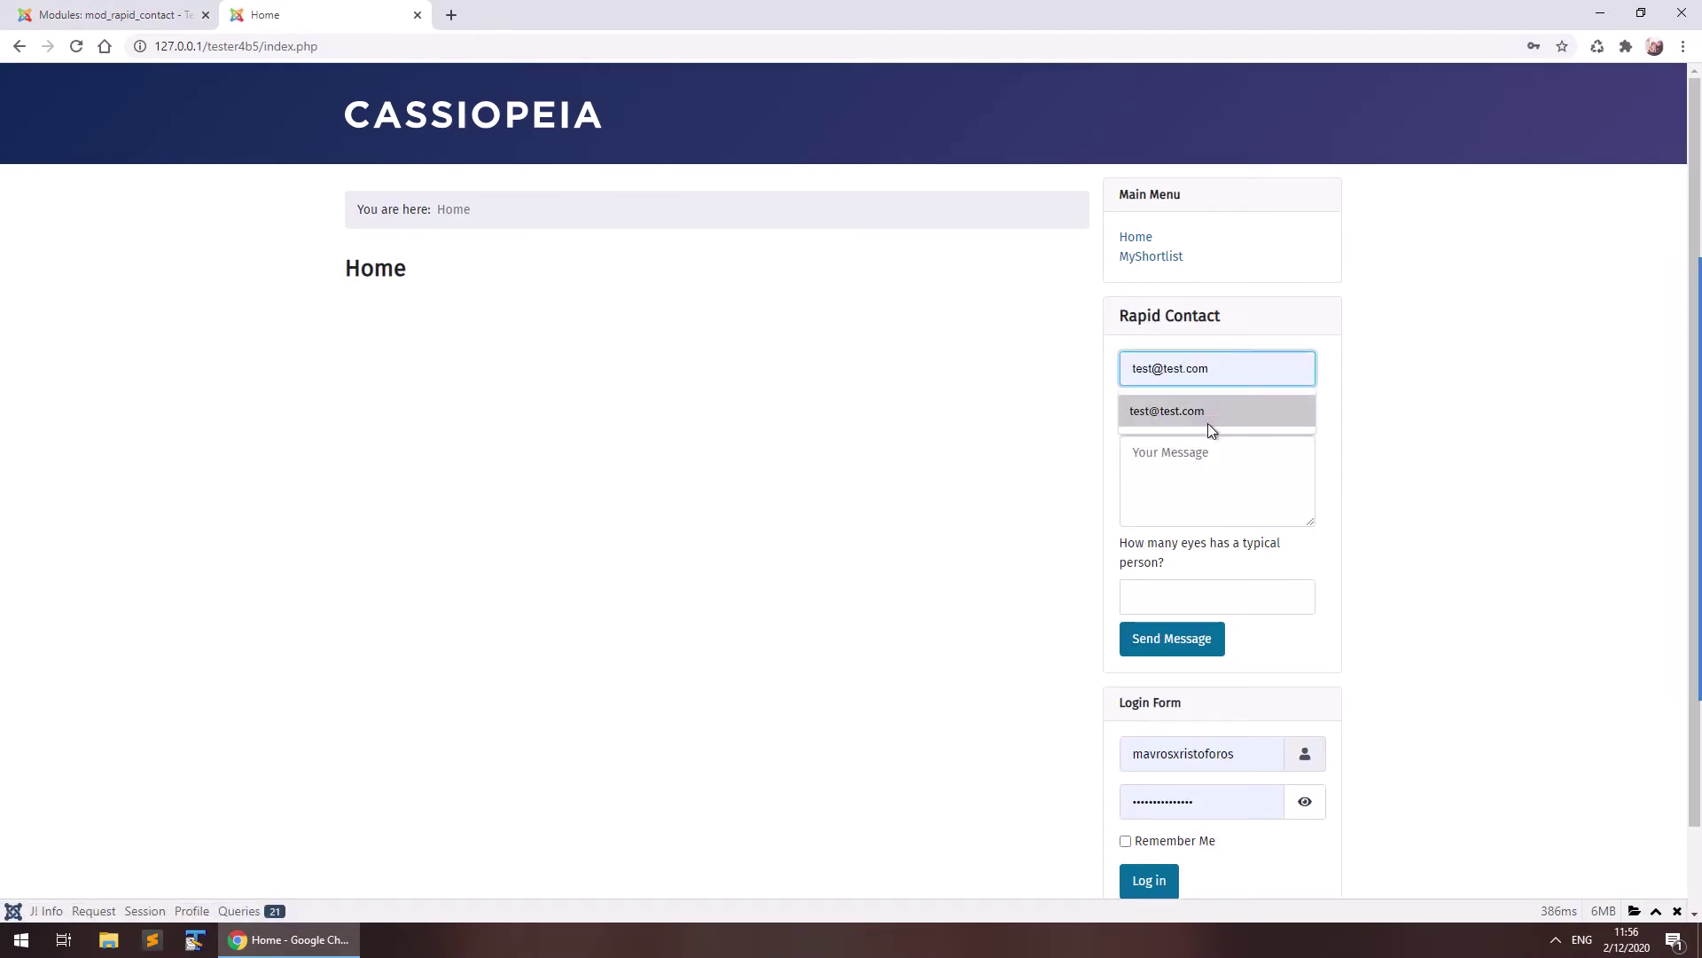
pyautogui.click(1207, 410)
pyautogui.click(1208, 411)
pyautogui.write('T')
pyautogui.click(1189, 451)
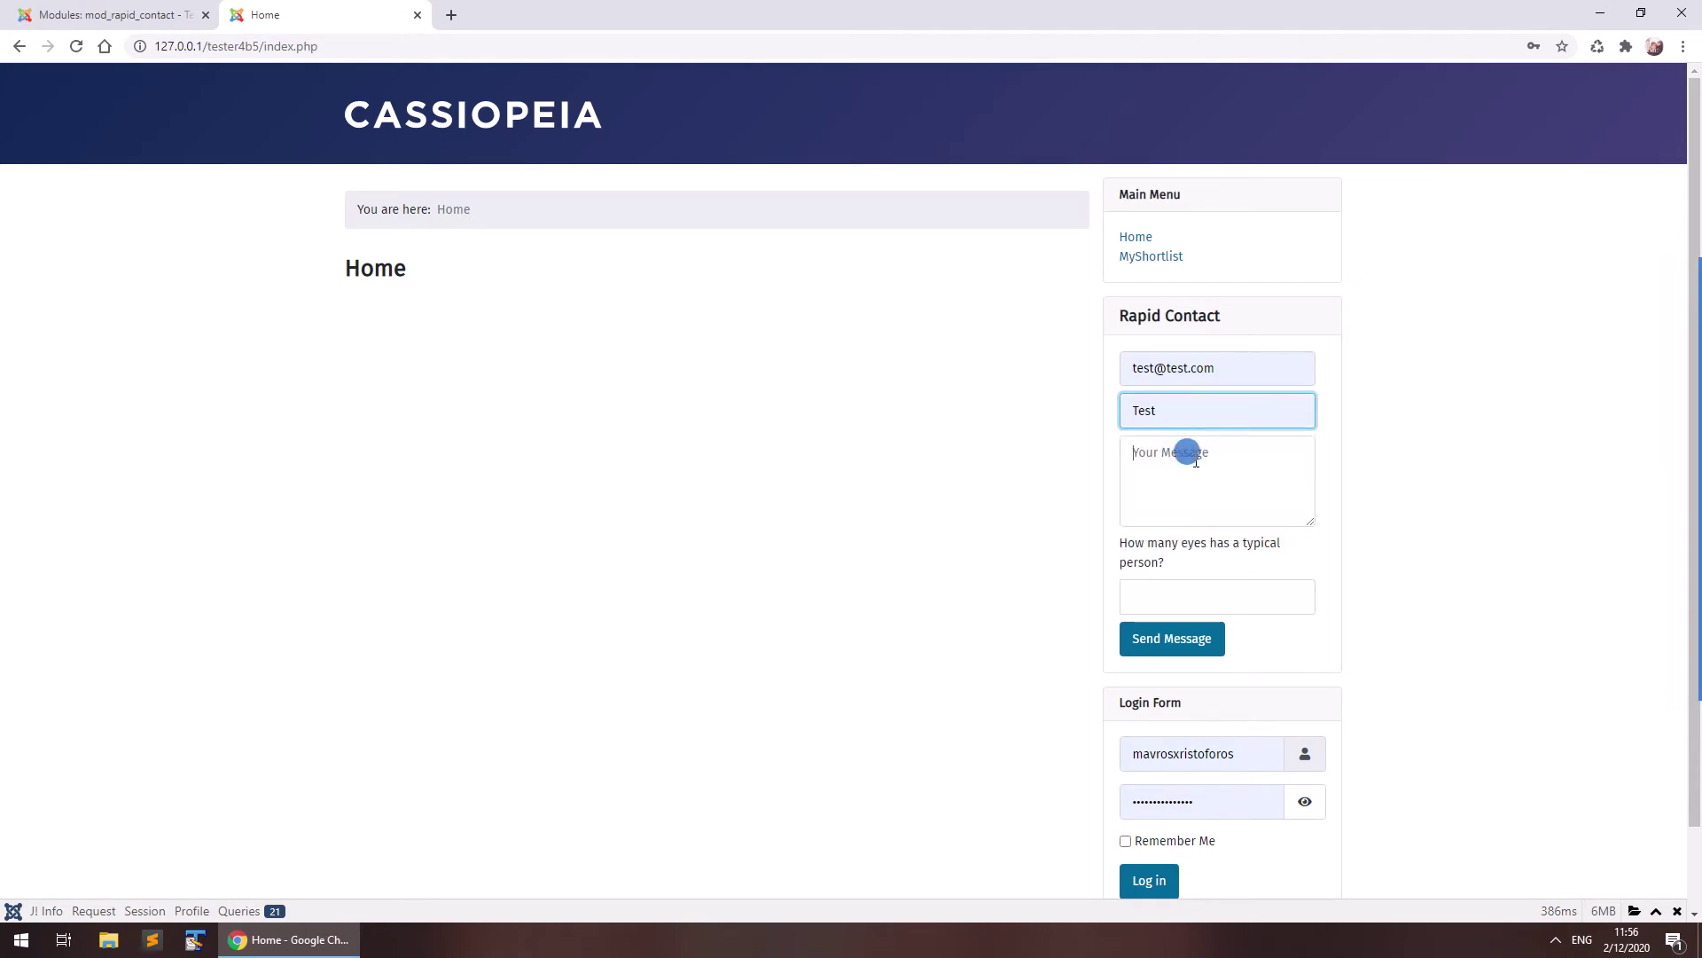
pyautogui.click(1196, 461)
pyautogui.write('Test')
# Answer the anti-spam question with 2, send the message, and return to the module settings.
pyautogui.click(1199, 601)
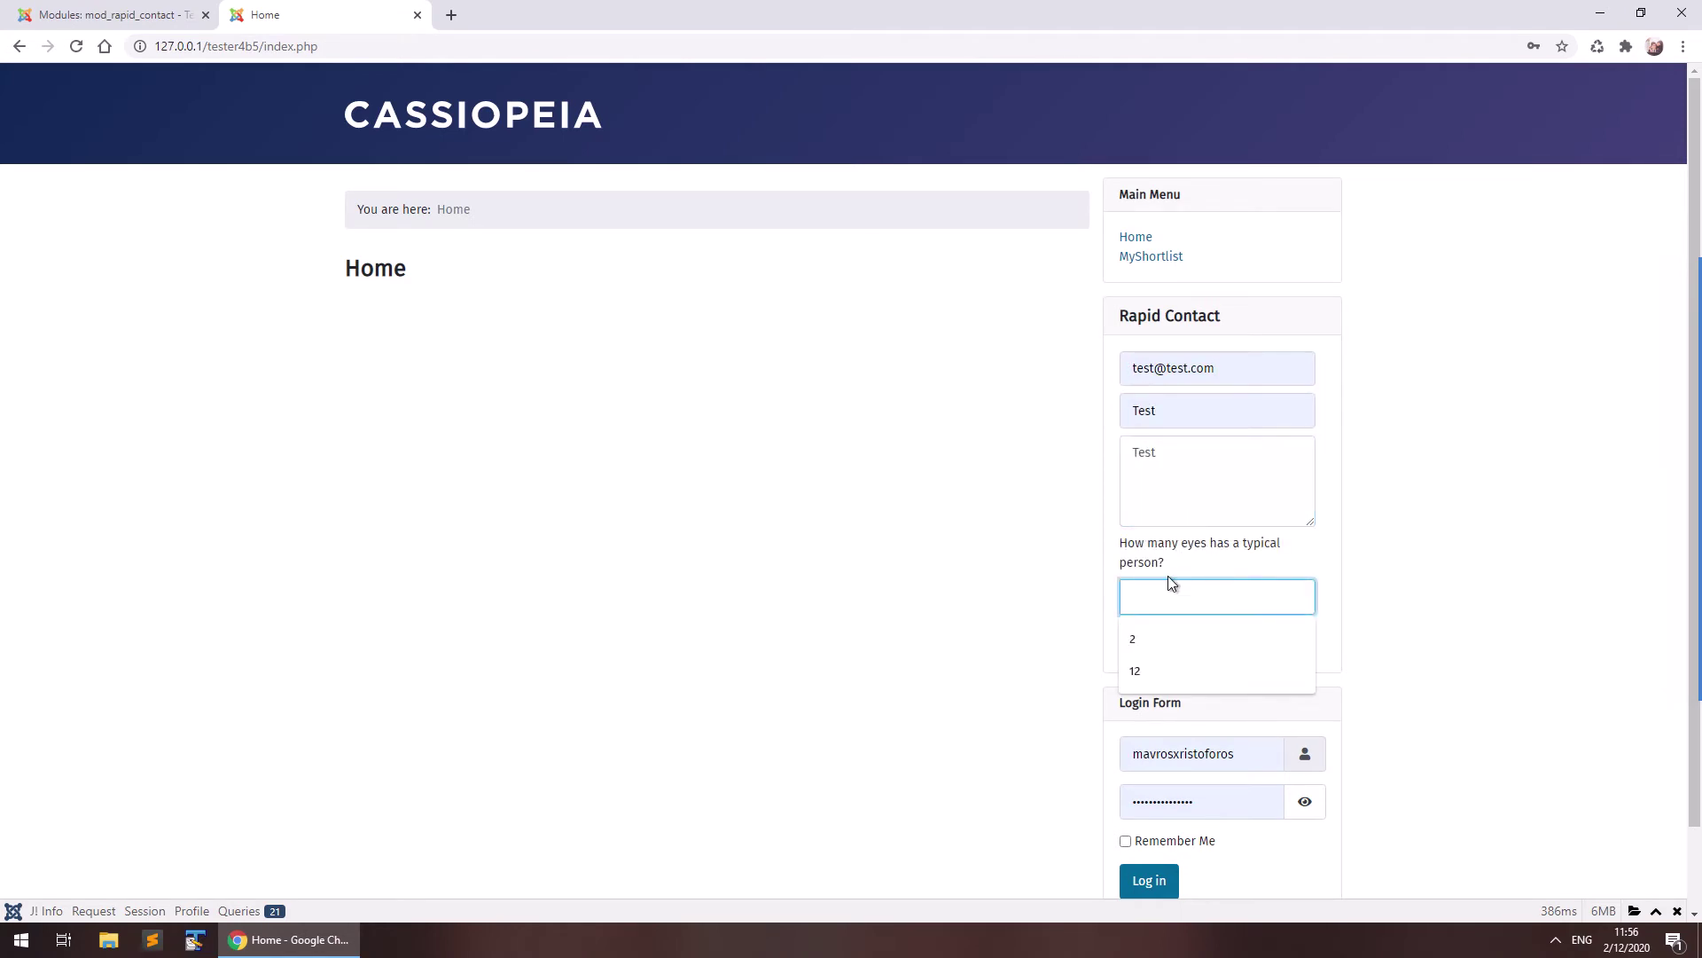
pyautogui.click(1142, 636)
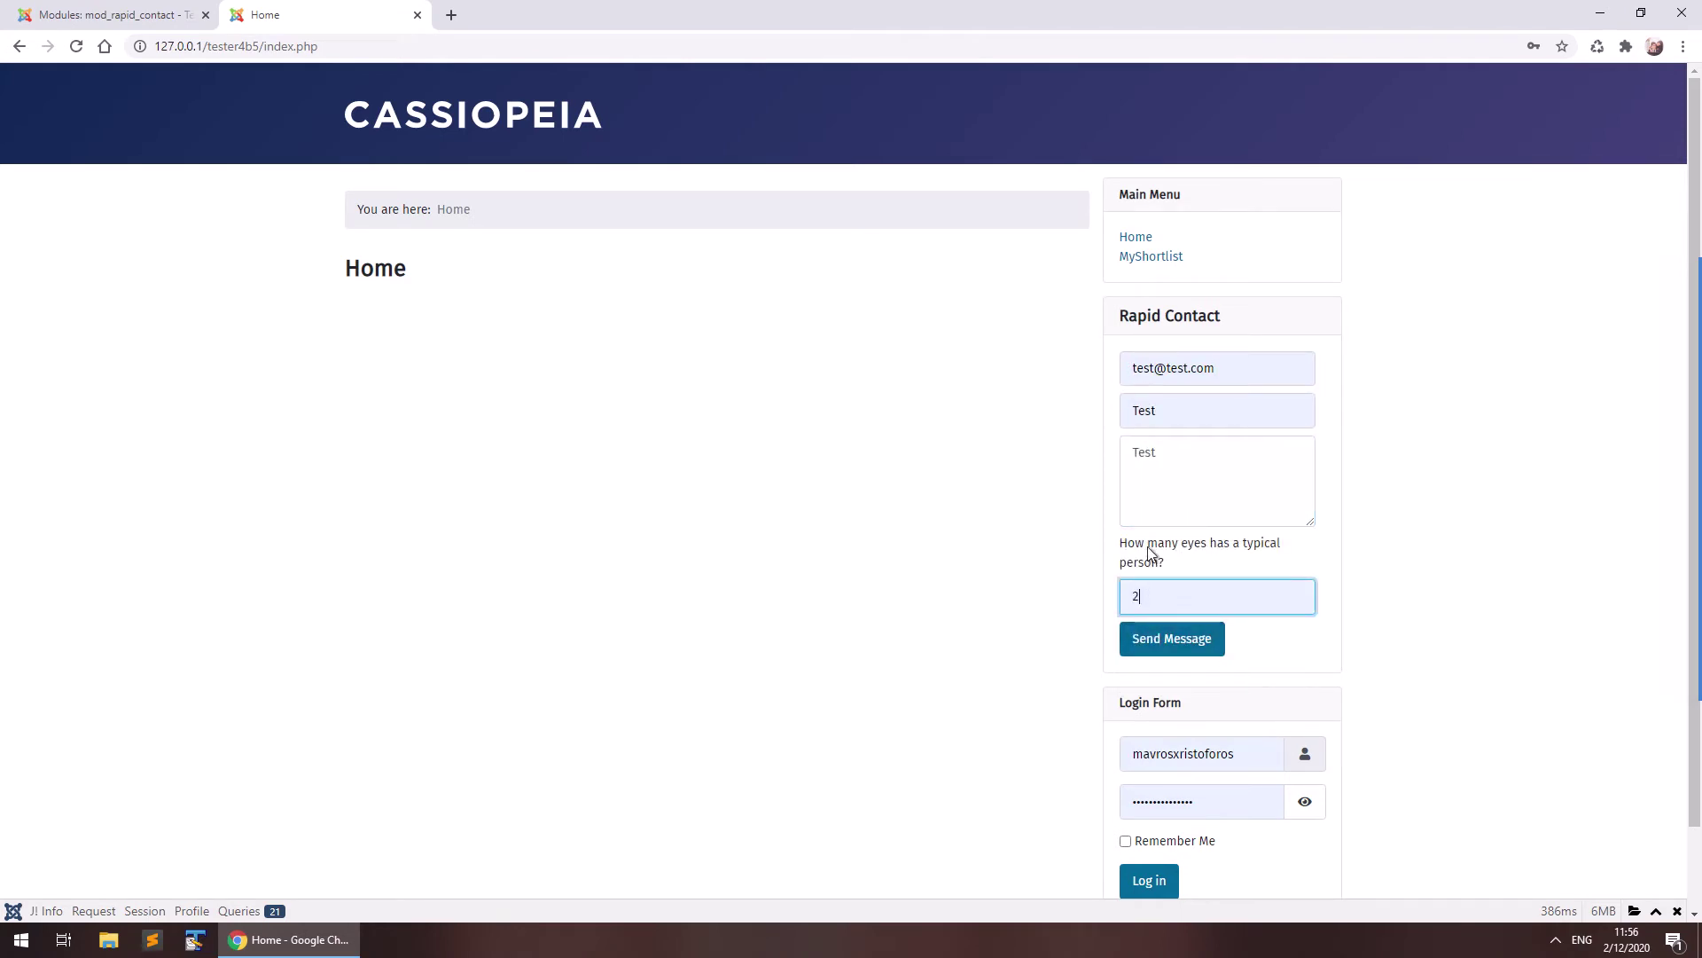
pyautogui.click(1177, 647)
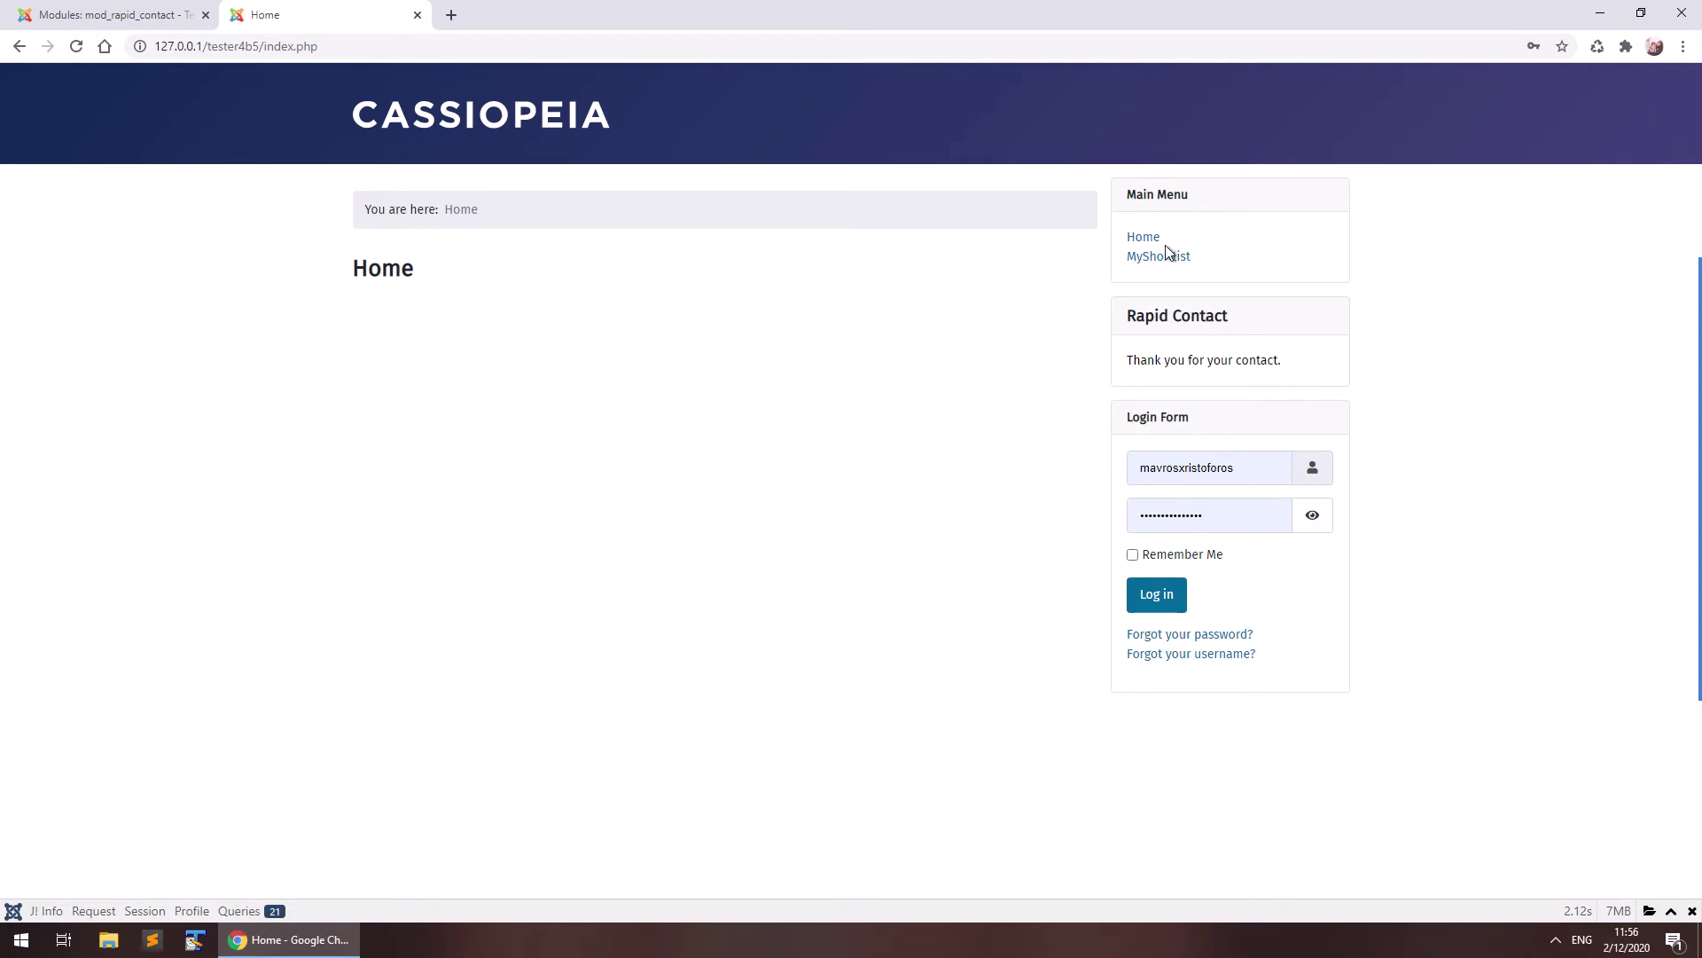
pyautogui.click(1143, 237)
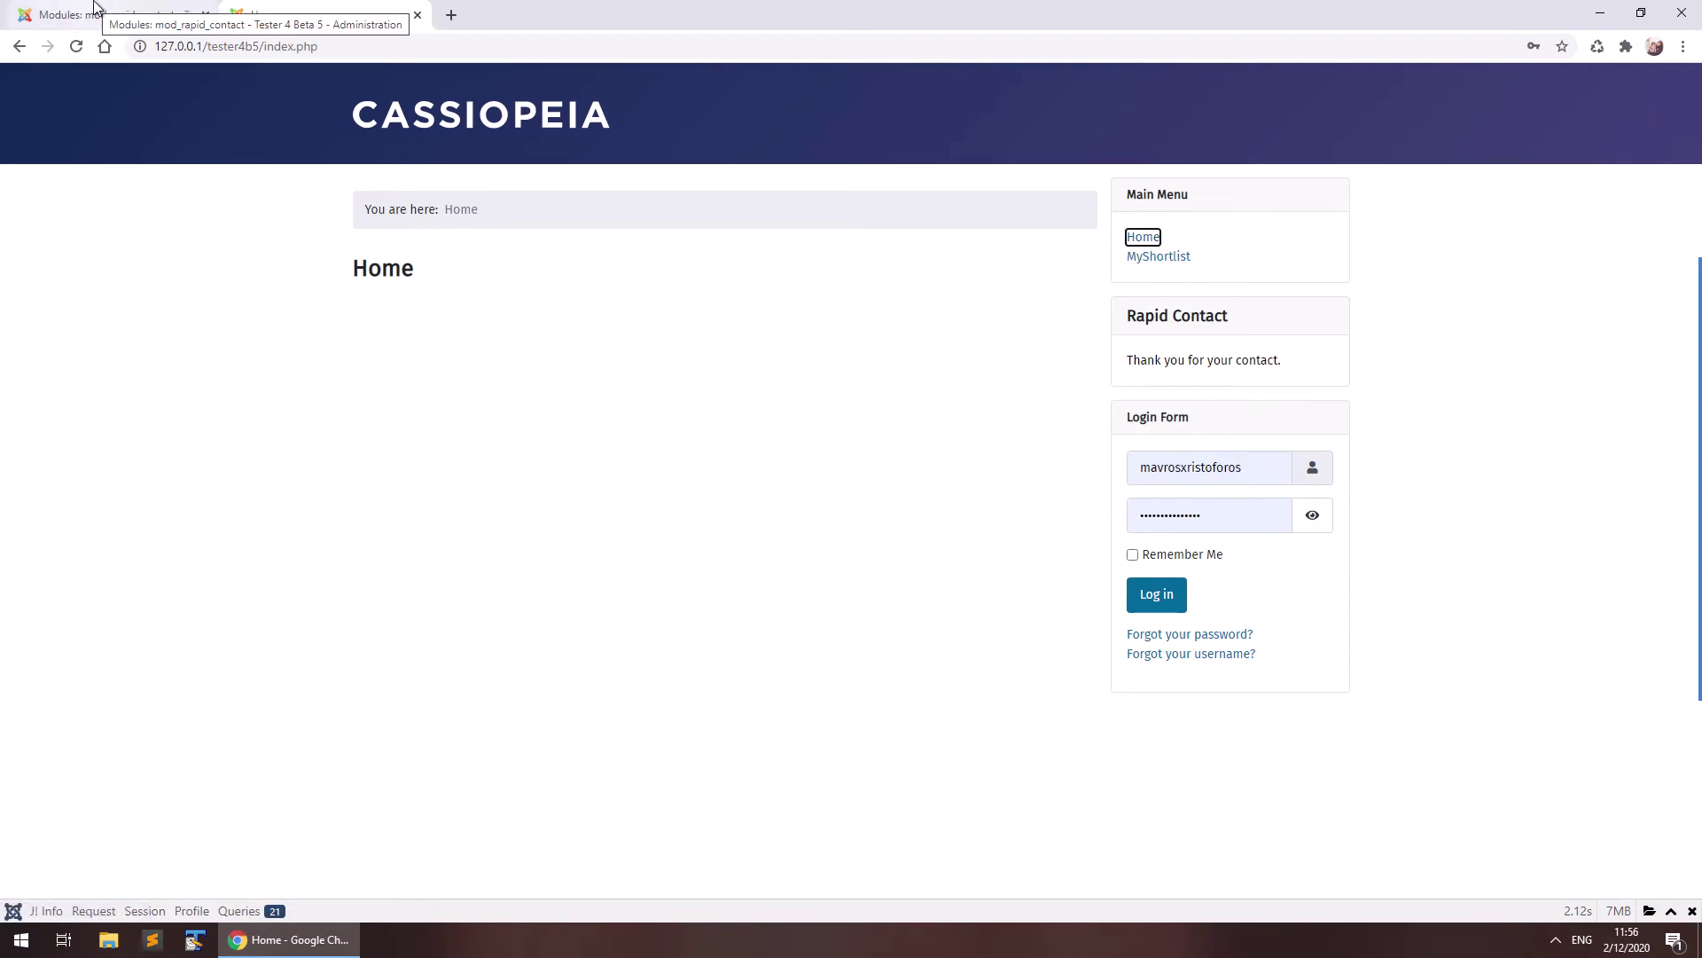
pyautogui.click(1134, 237)
pyautogui.click(124, 7)
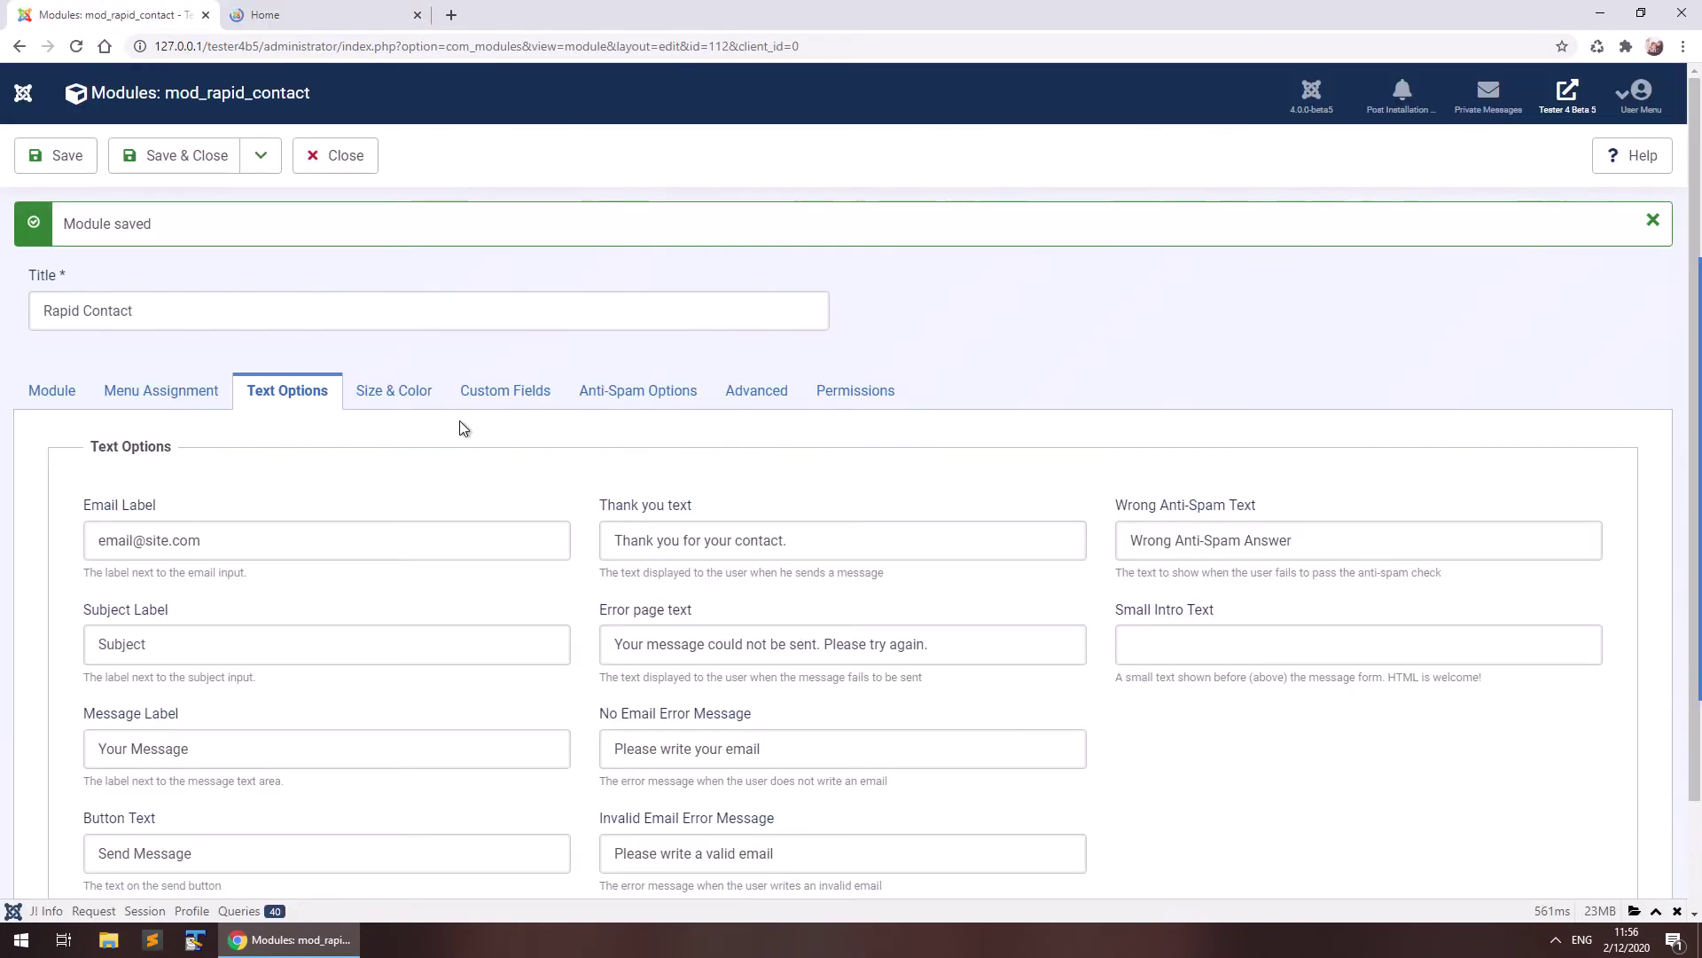
pyautogui.click(71, 392)
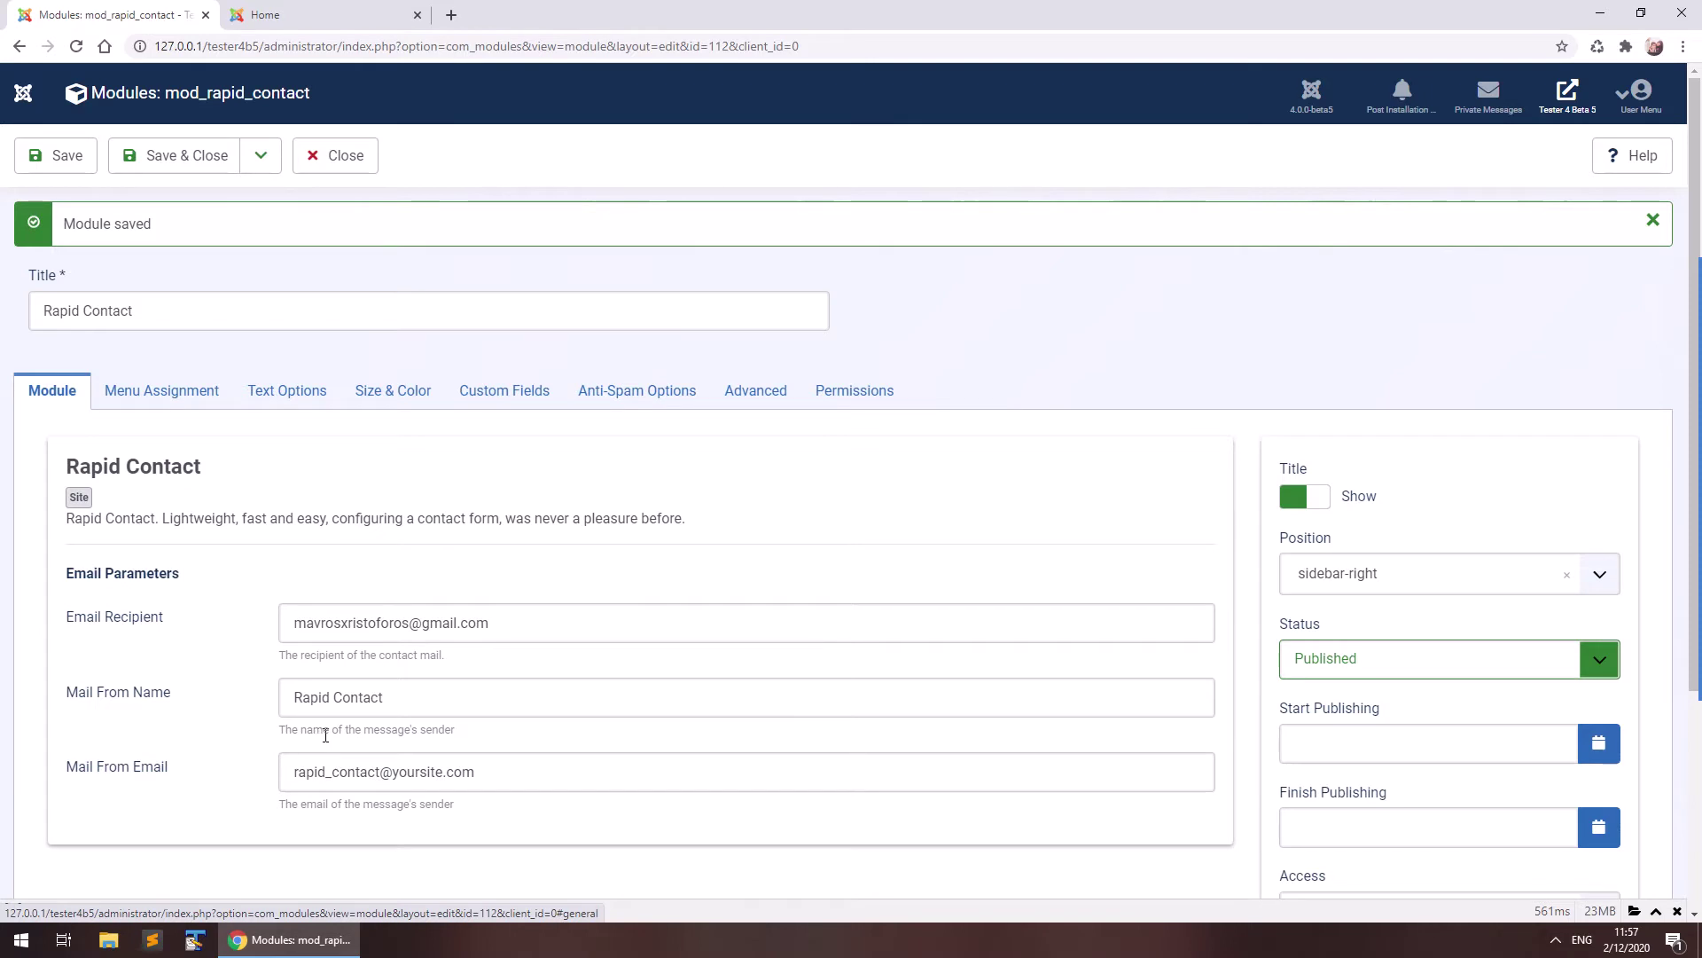
pyautogui.doubleClick(437, 729)
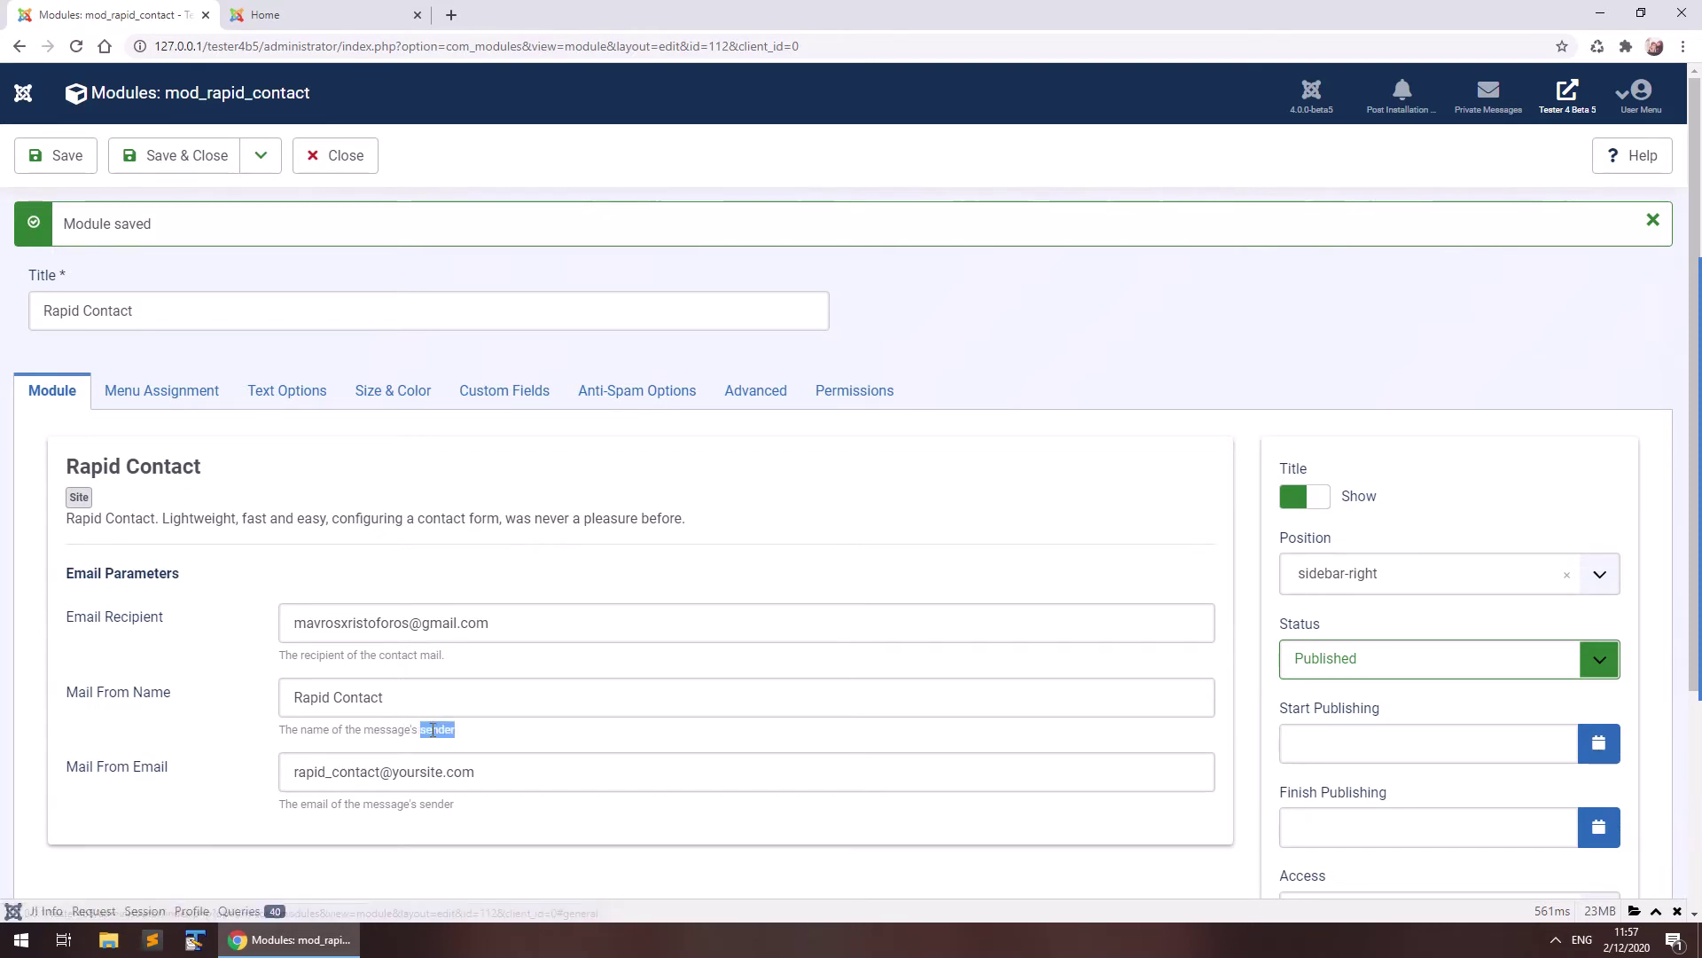
pyautogui.click(225, 729)
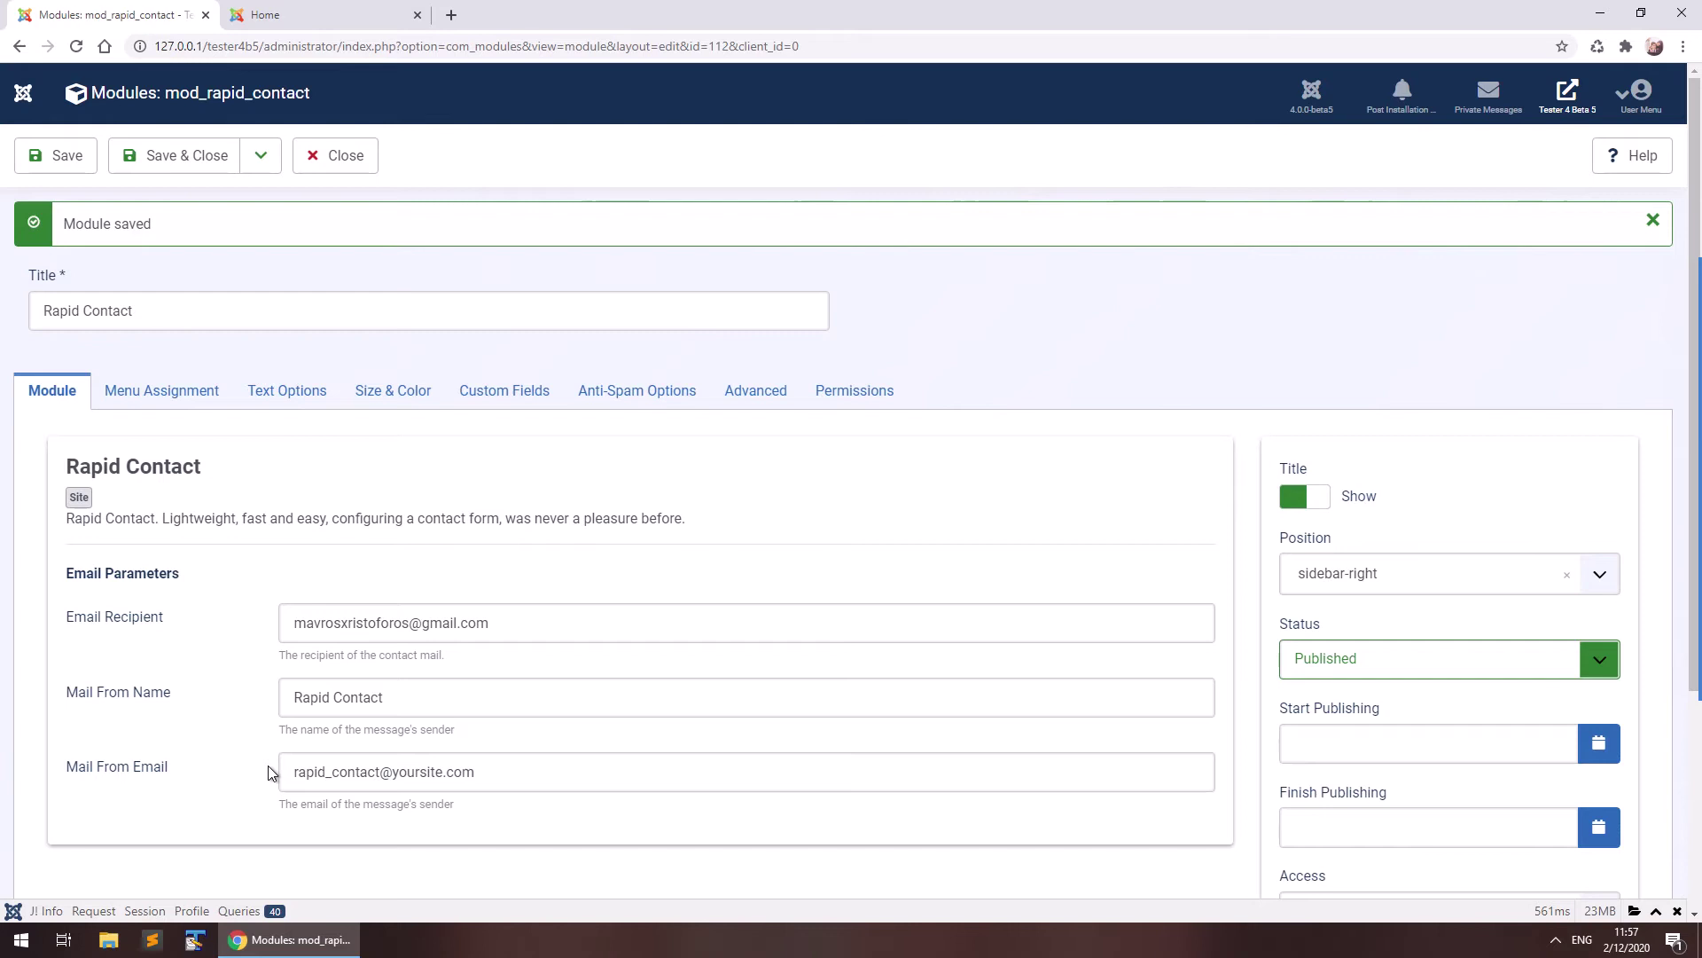
pyautogui.click(270, 402)
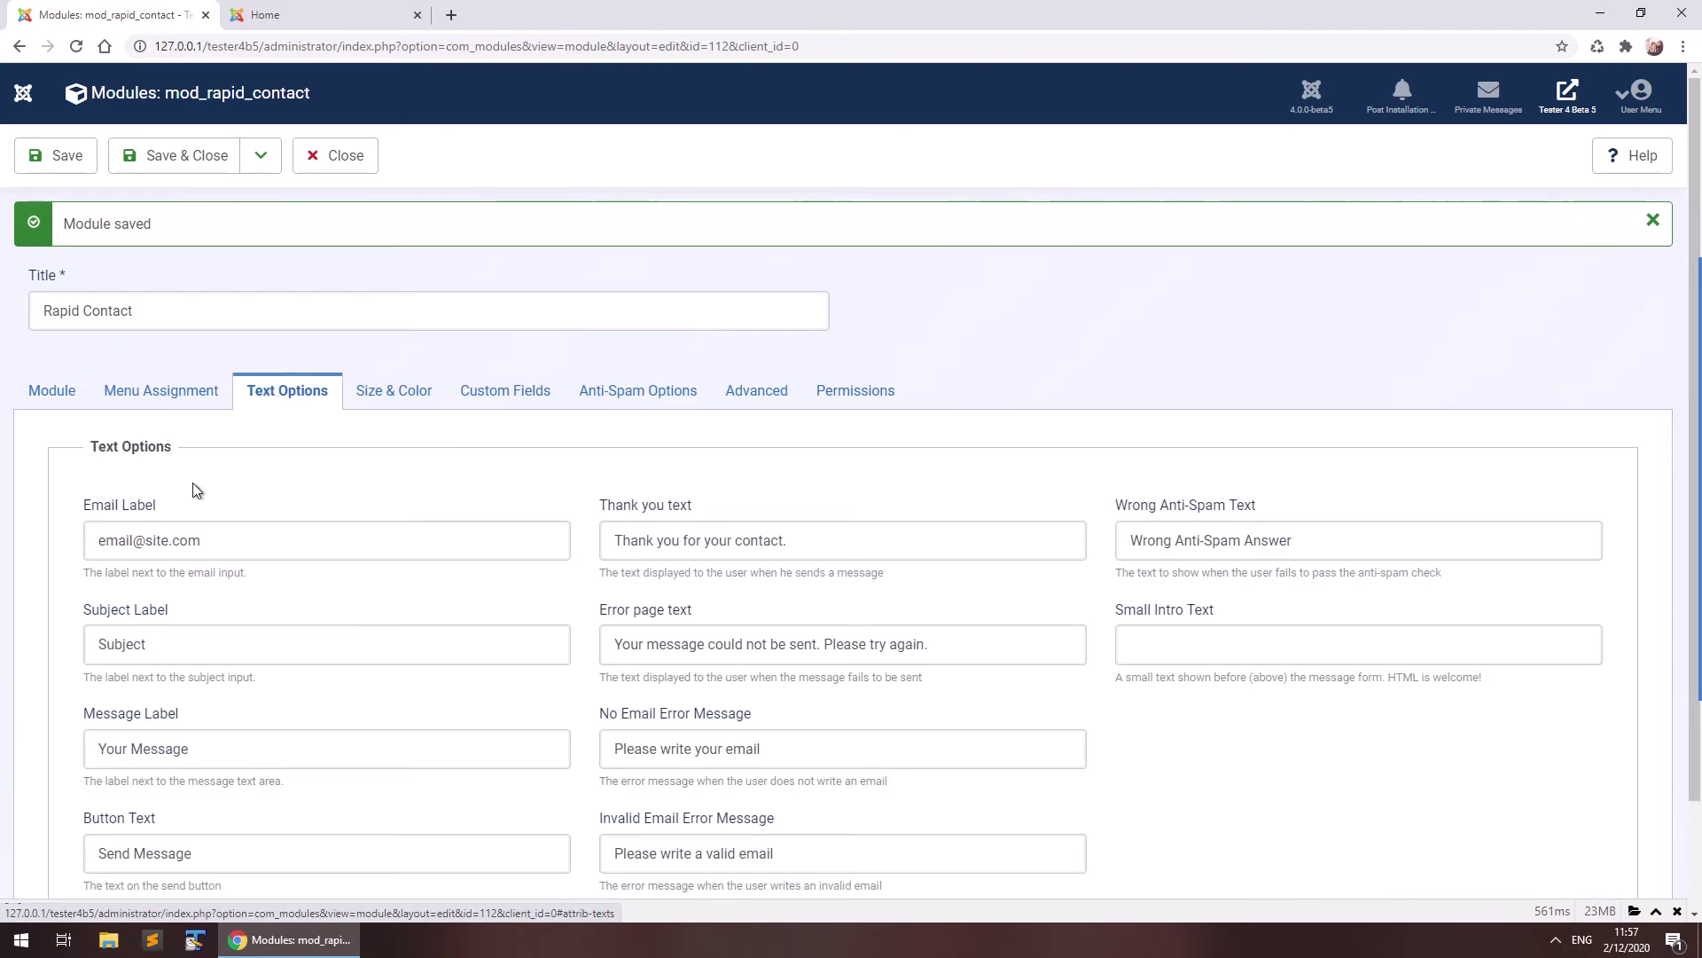
# Compare the live site's contact form with the module's text options.
pyautogui.scroll(-1, 287, 472)
pyautogui.scroll(-1, 287, 473)
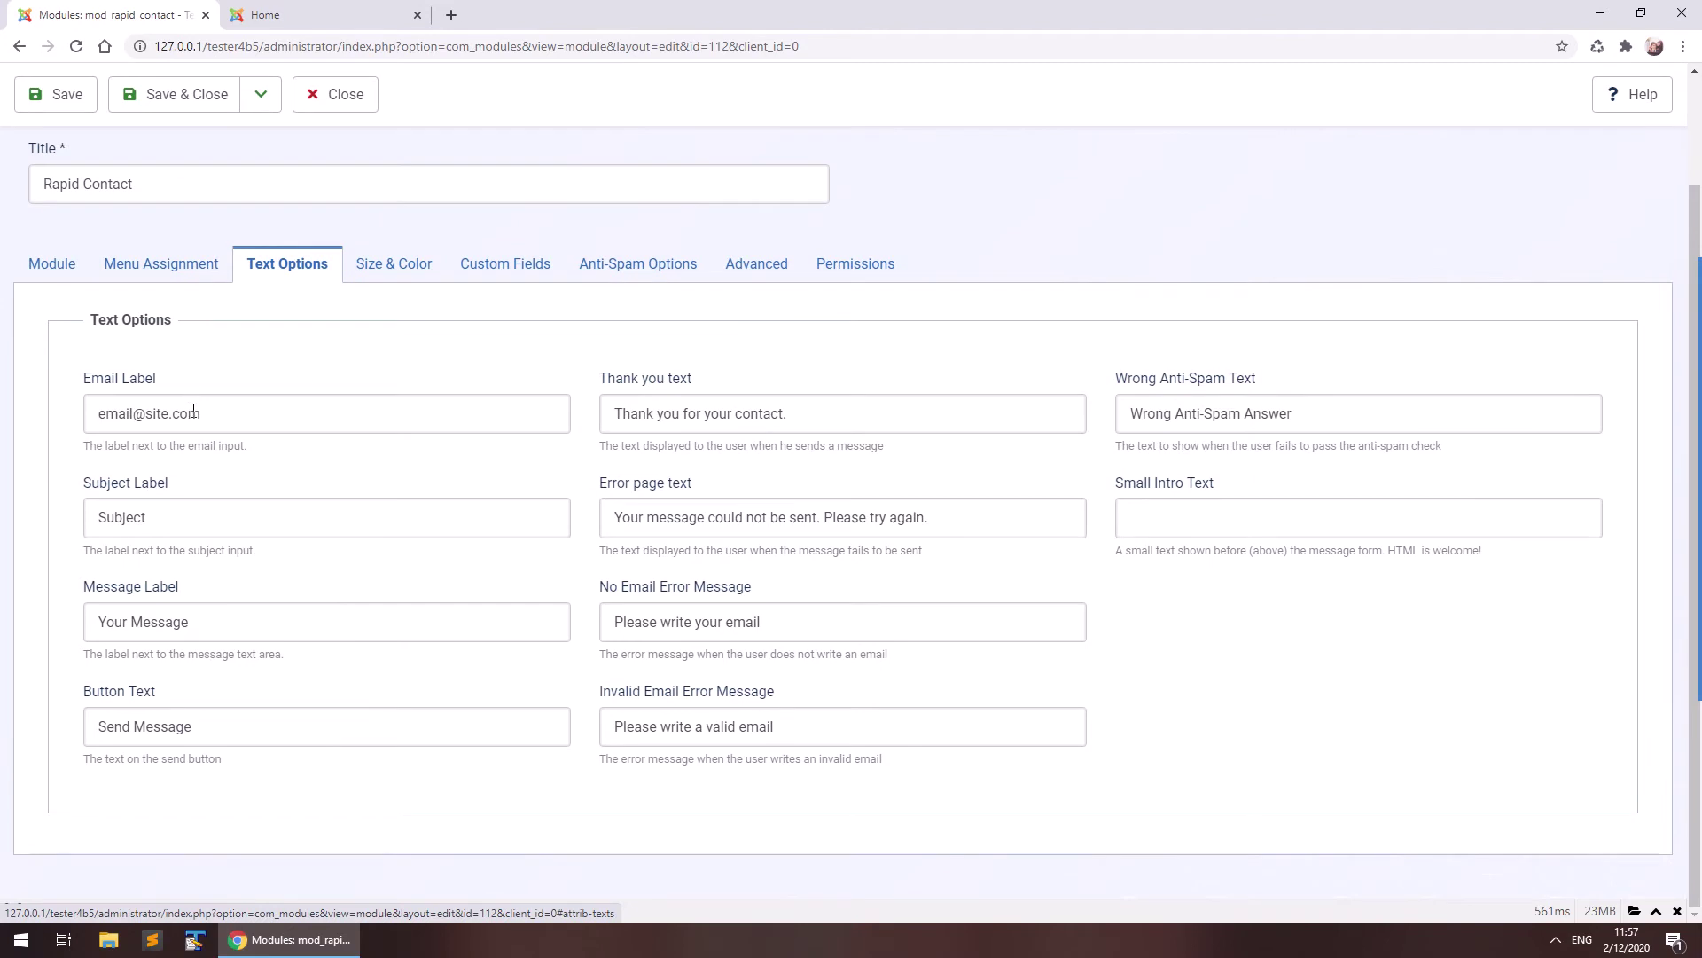
pyautogui.click(292, 14)
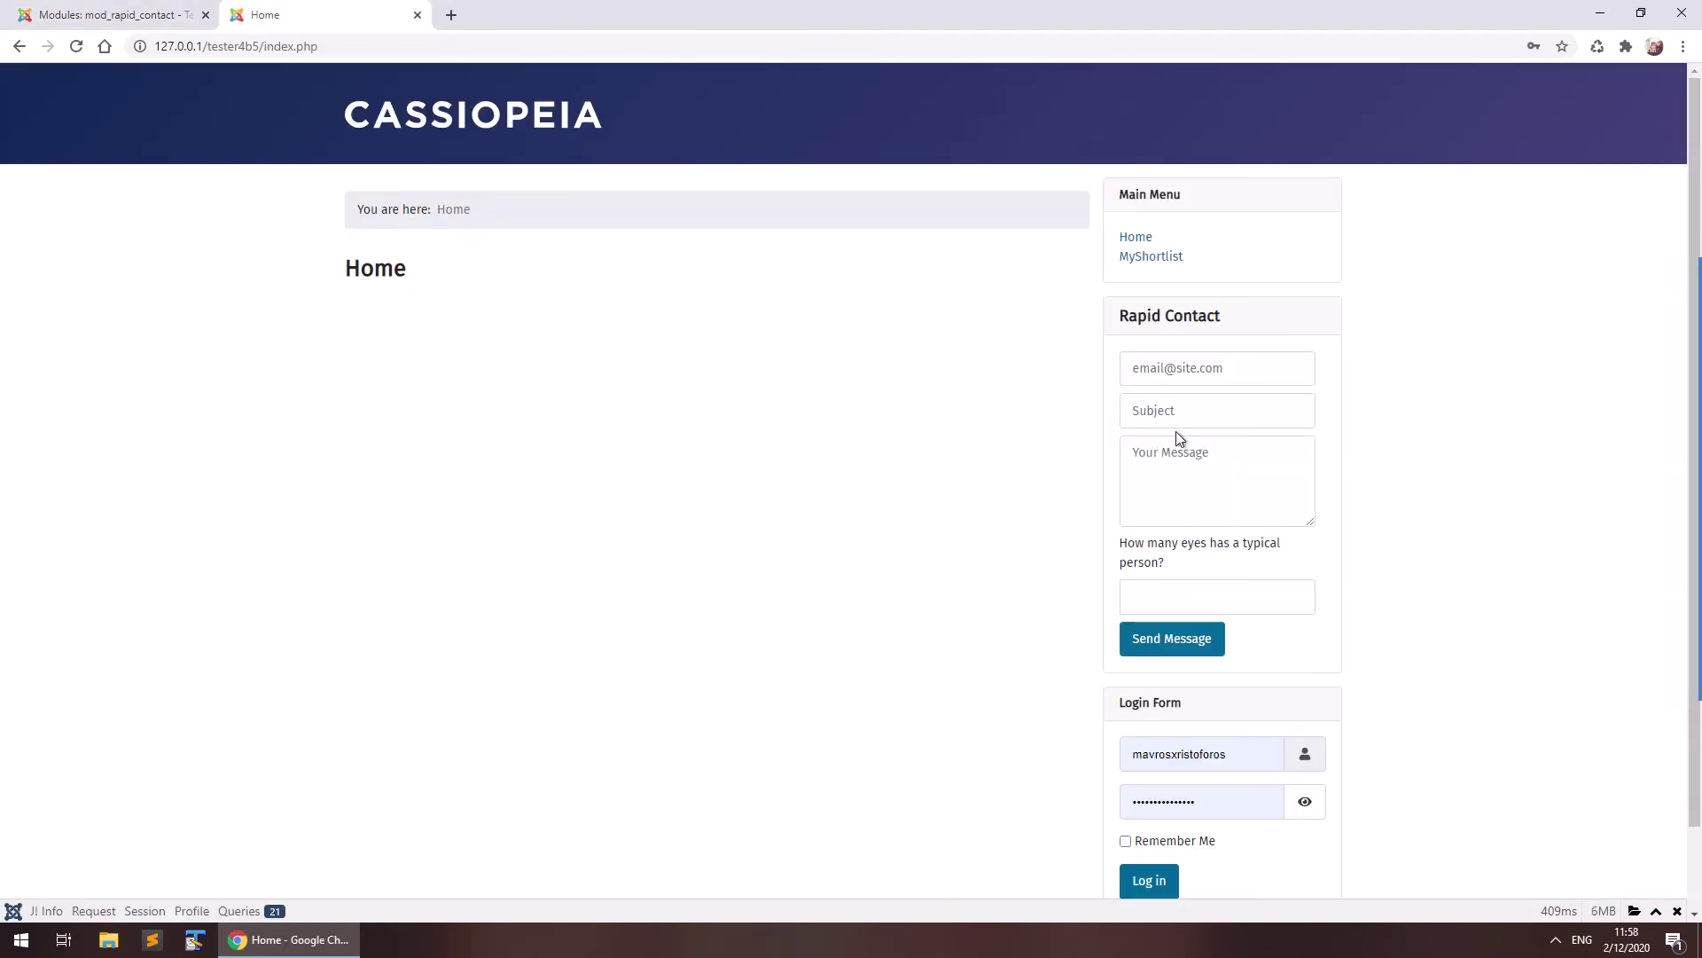
pyautogui.click(111, 15)
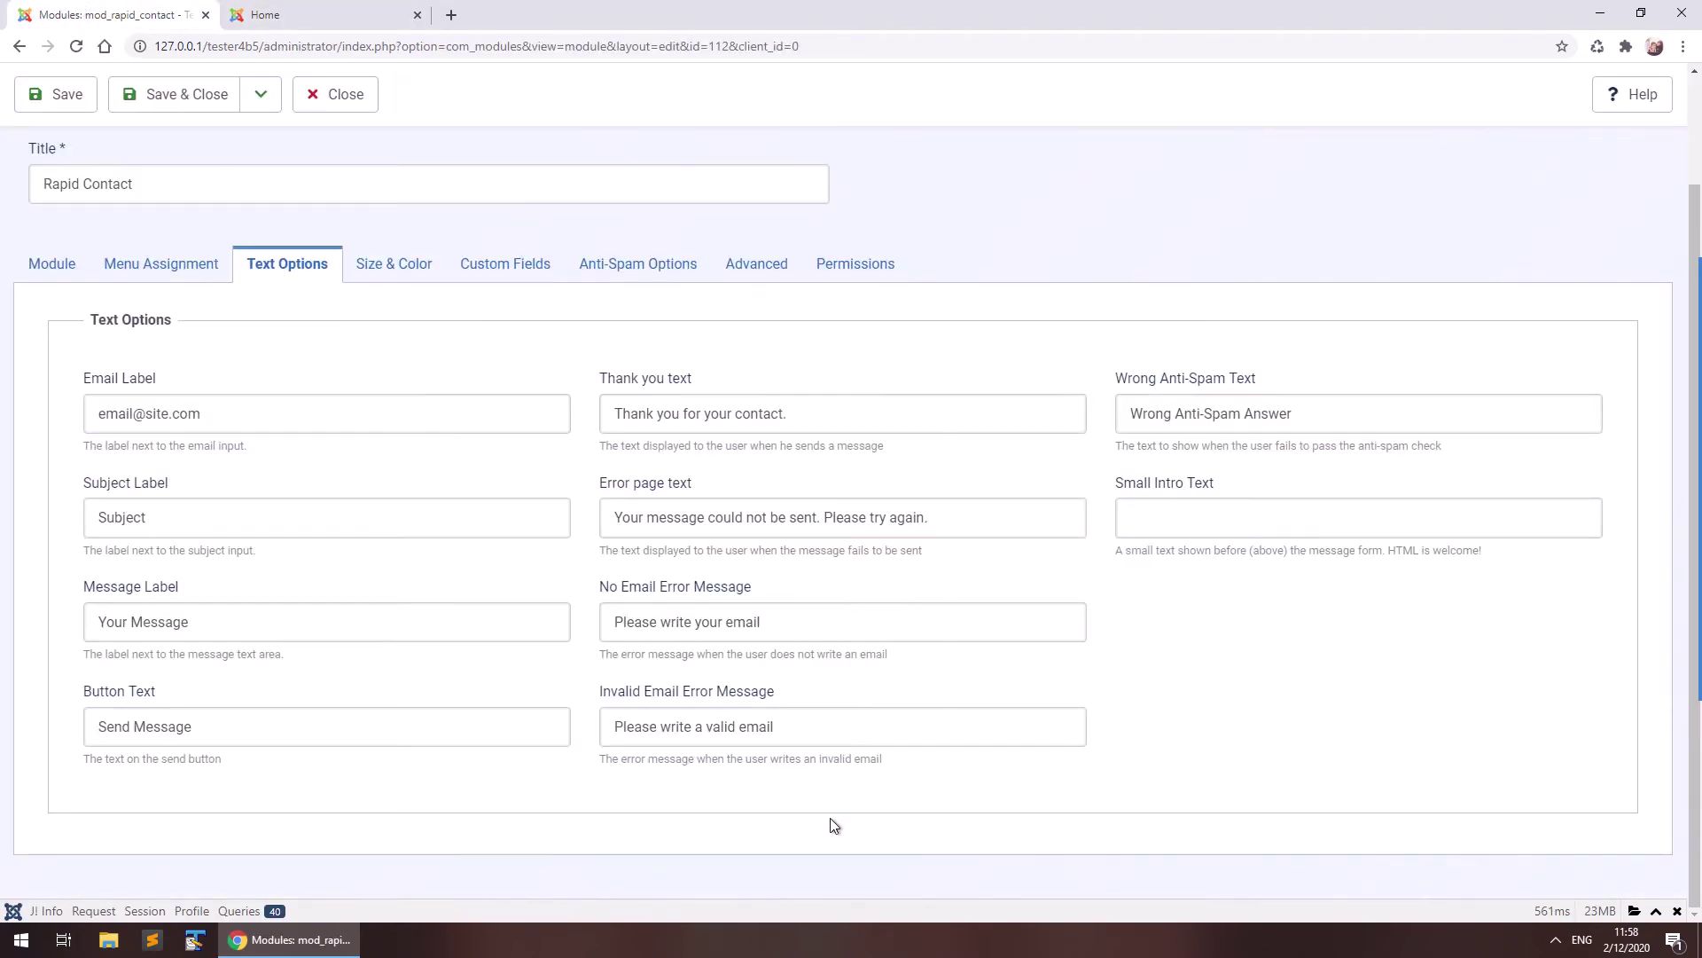
pyautogui.hotkey('ctrl', 'Tab')
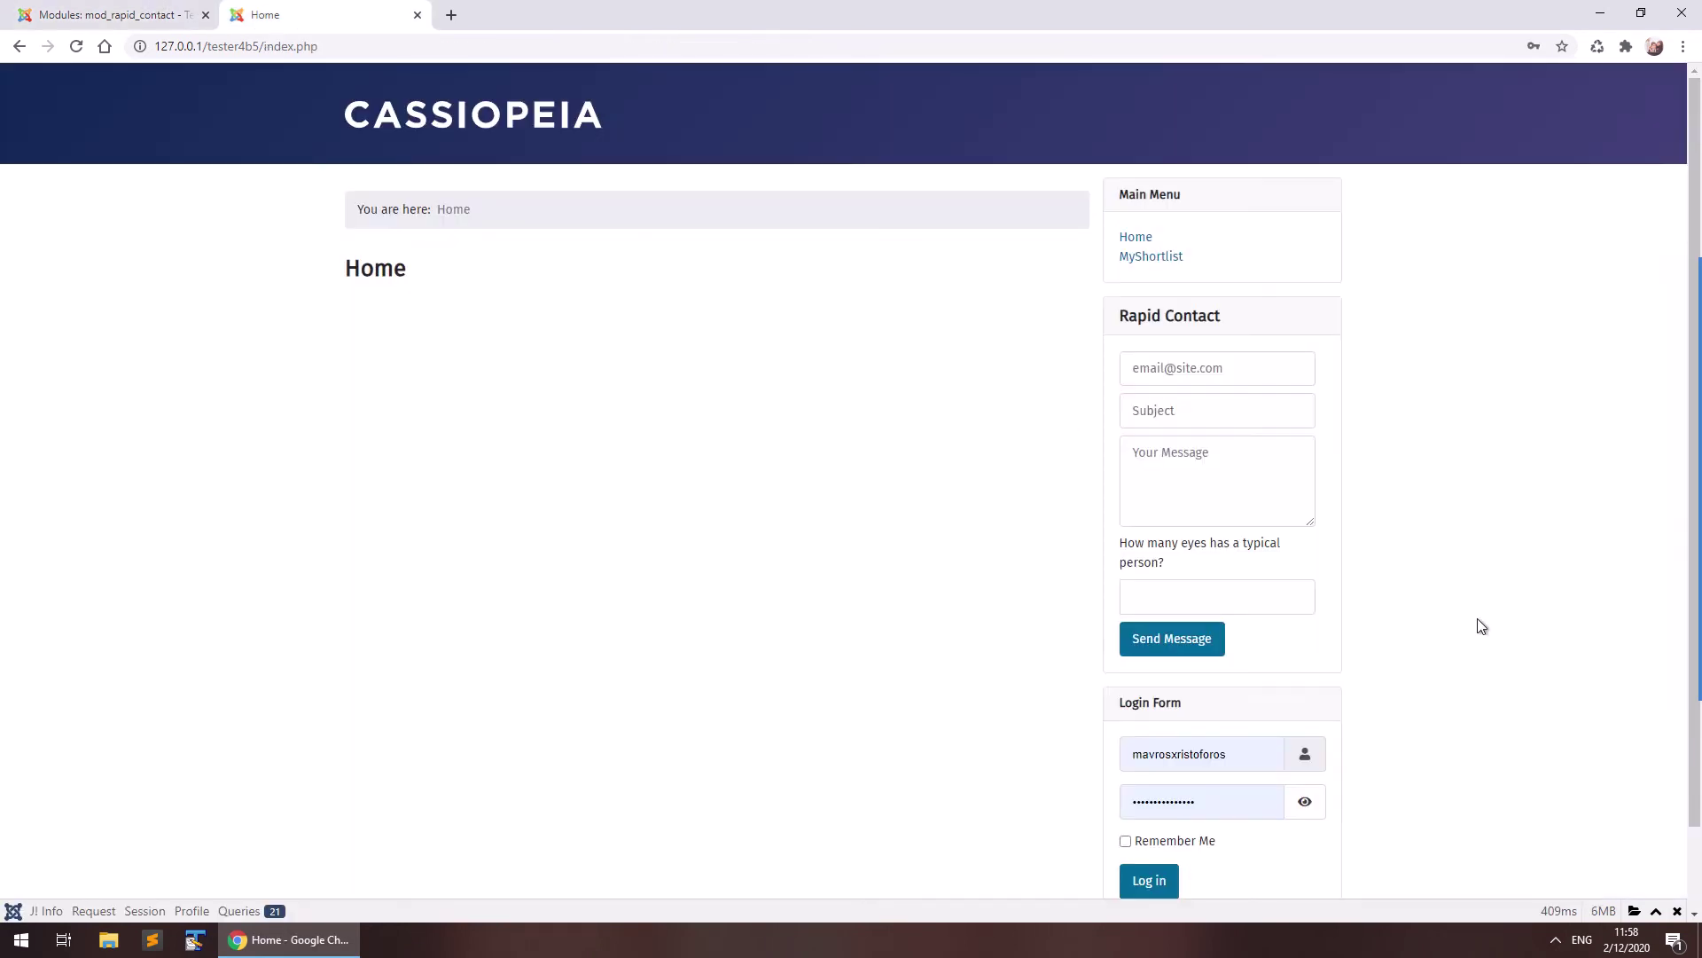
pyautogui.hotkey('ctrl', 'Tab')
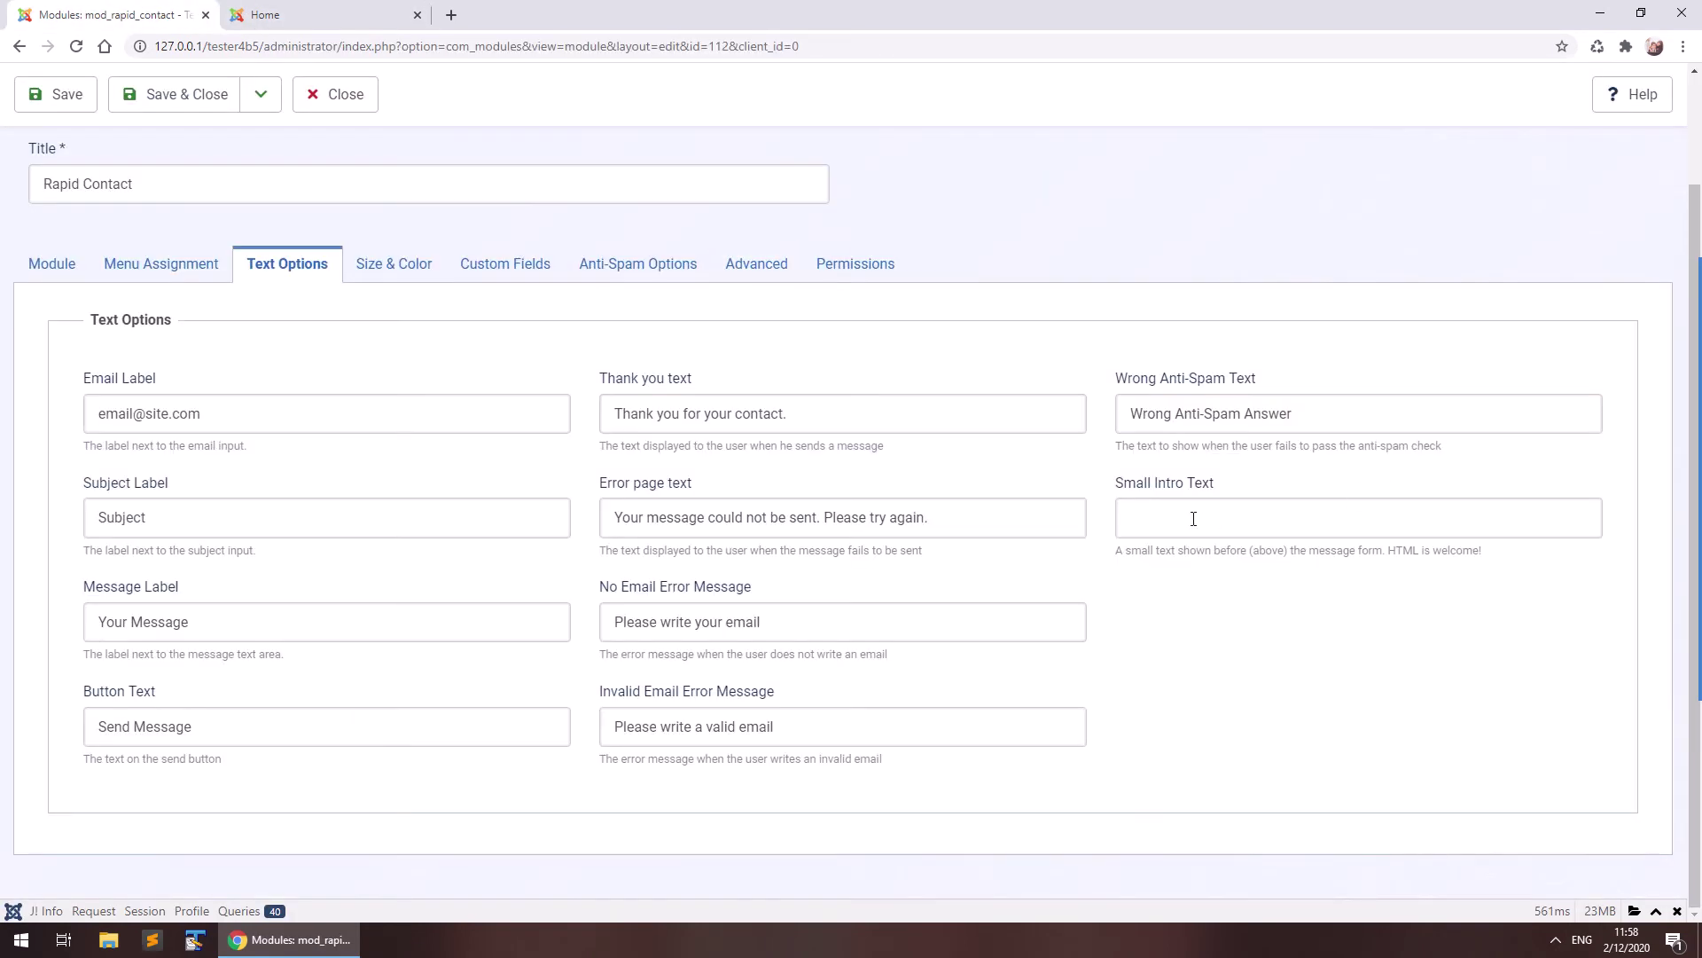
# Set Small Intro Text to '<h2>please contact us!</h2>', save, and check the reloaded home page.
pyautogui.click(1186, 518)
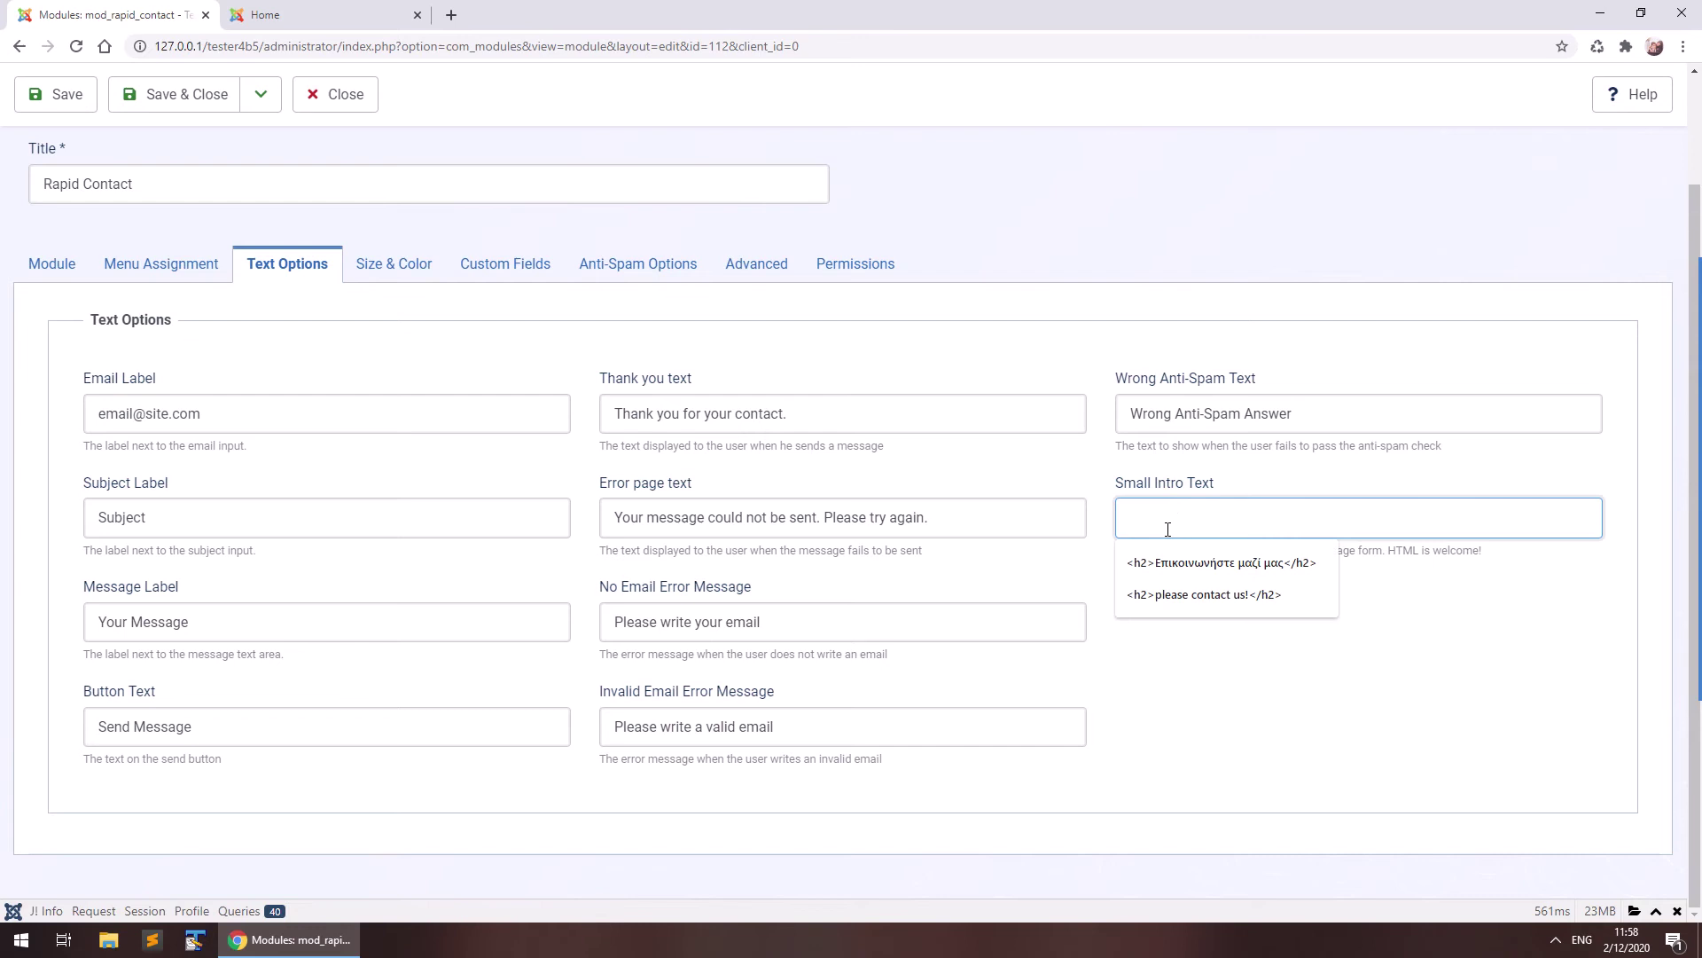
pyautogui.click(1215, 596)
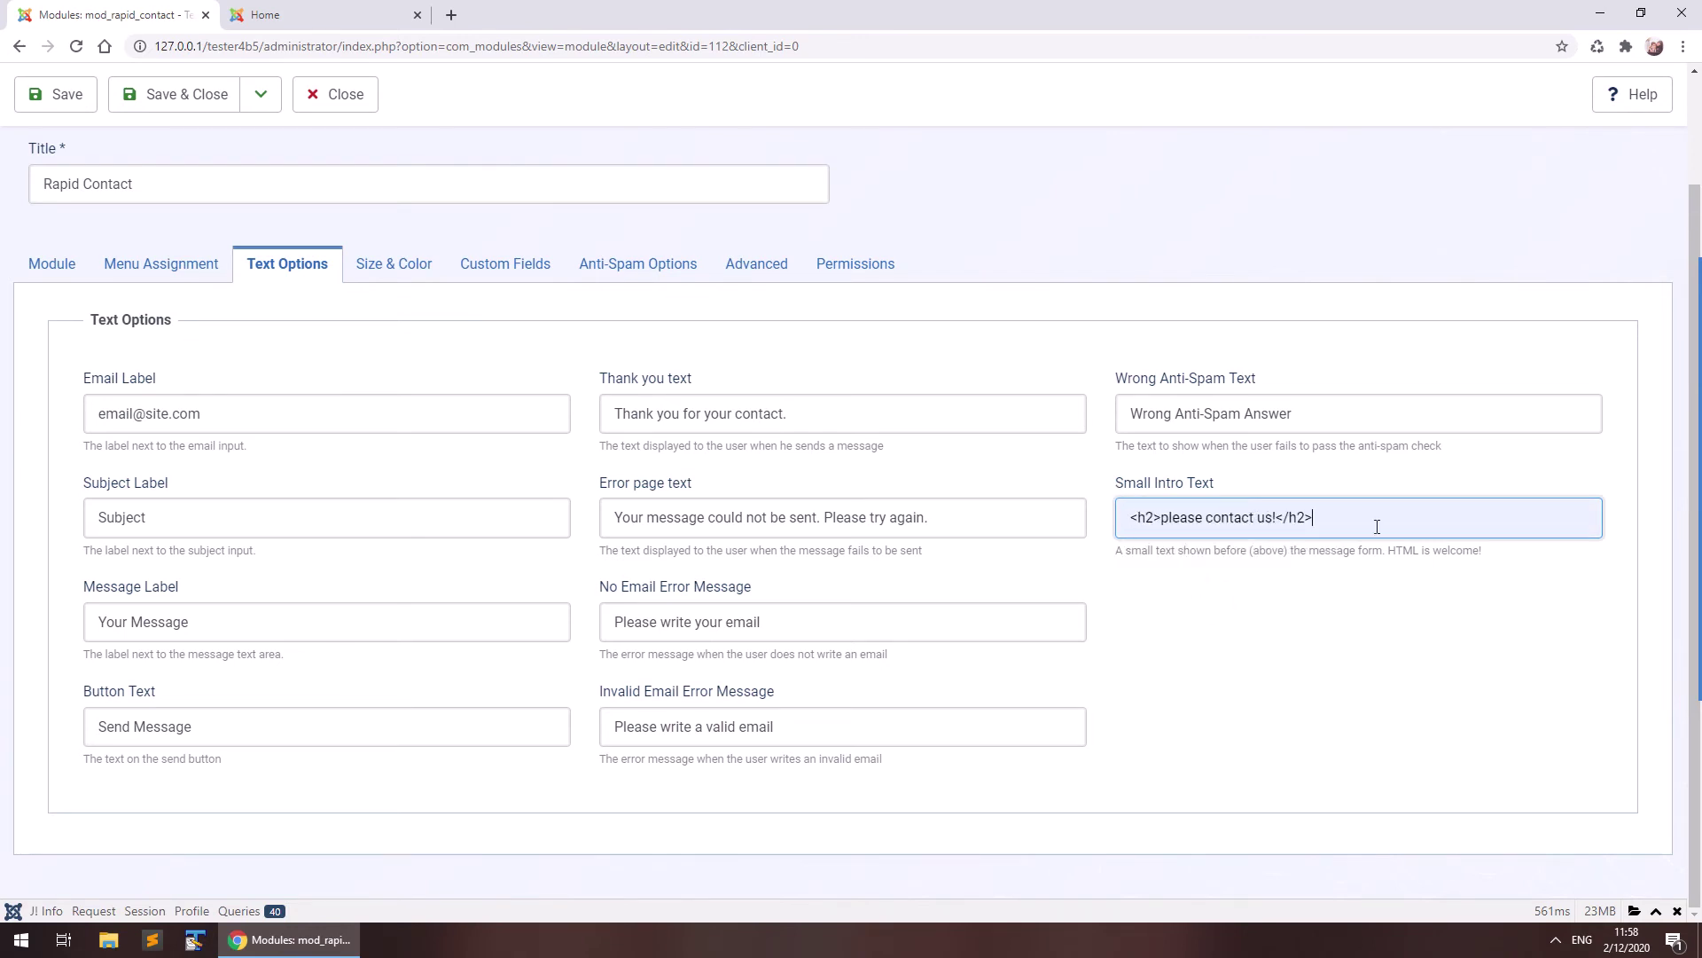
pyautogui.click(1139, 519)
pyautogui.click(1170, 557)
pyautogui.click(55, 94)
pyautogui.hotkey('ctrl', 'Tab')
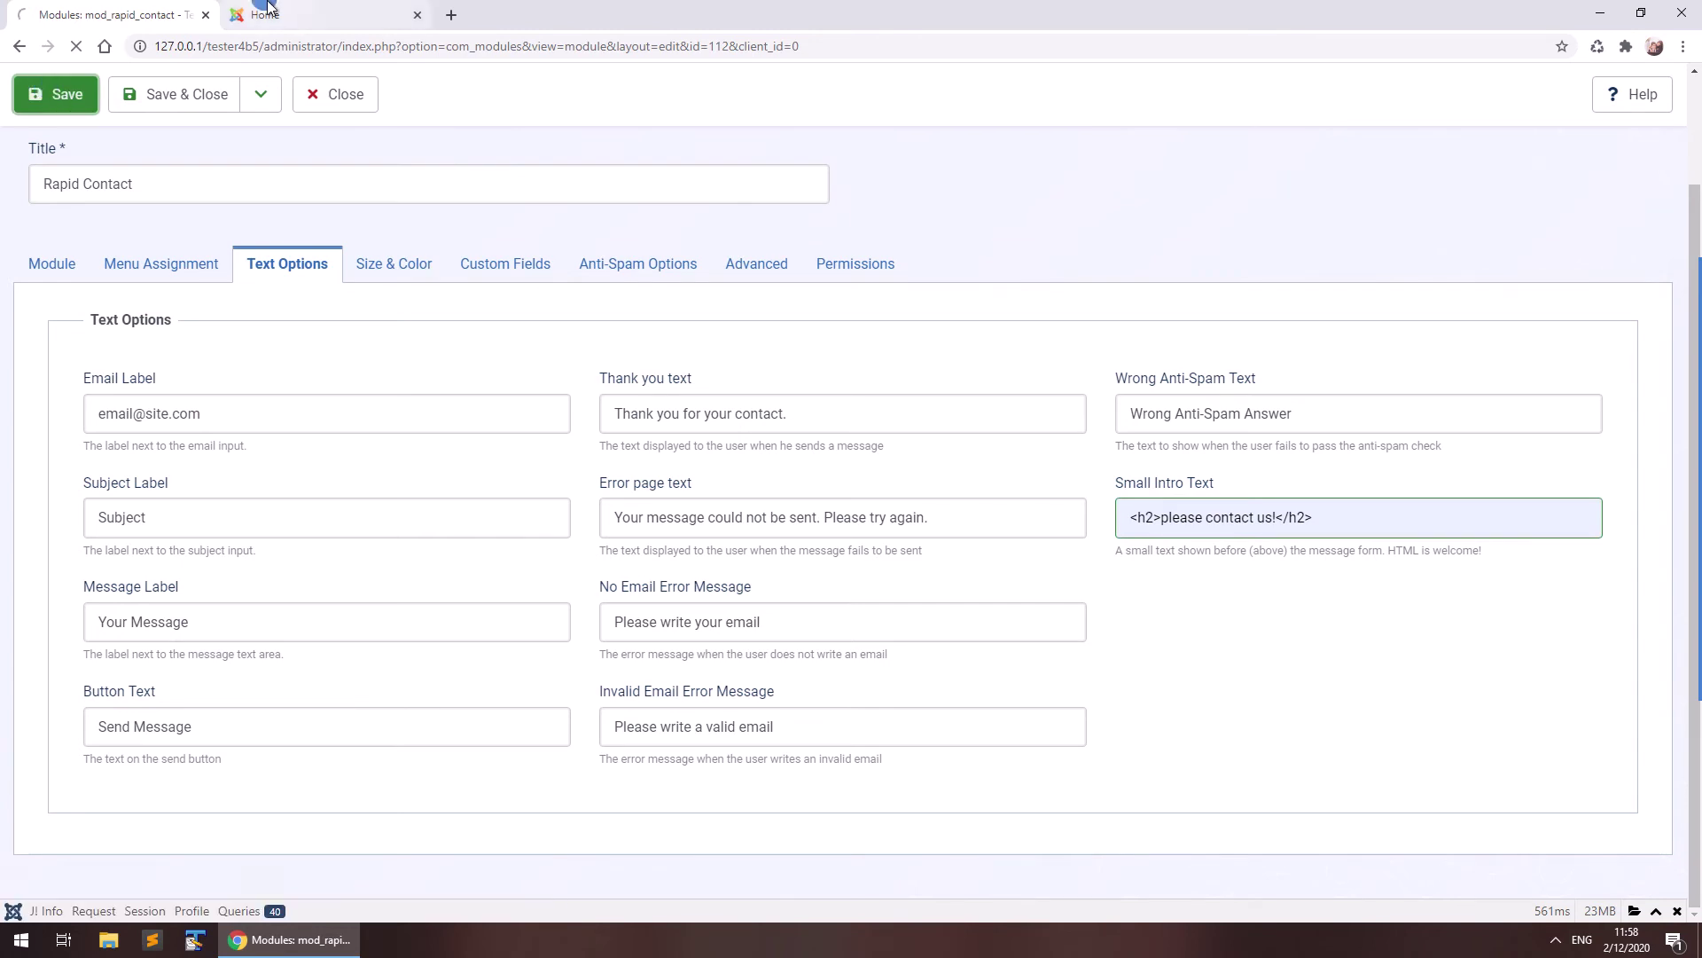
pyautogui.press('F5')
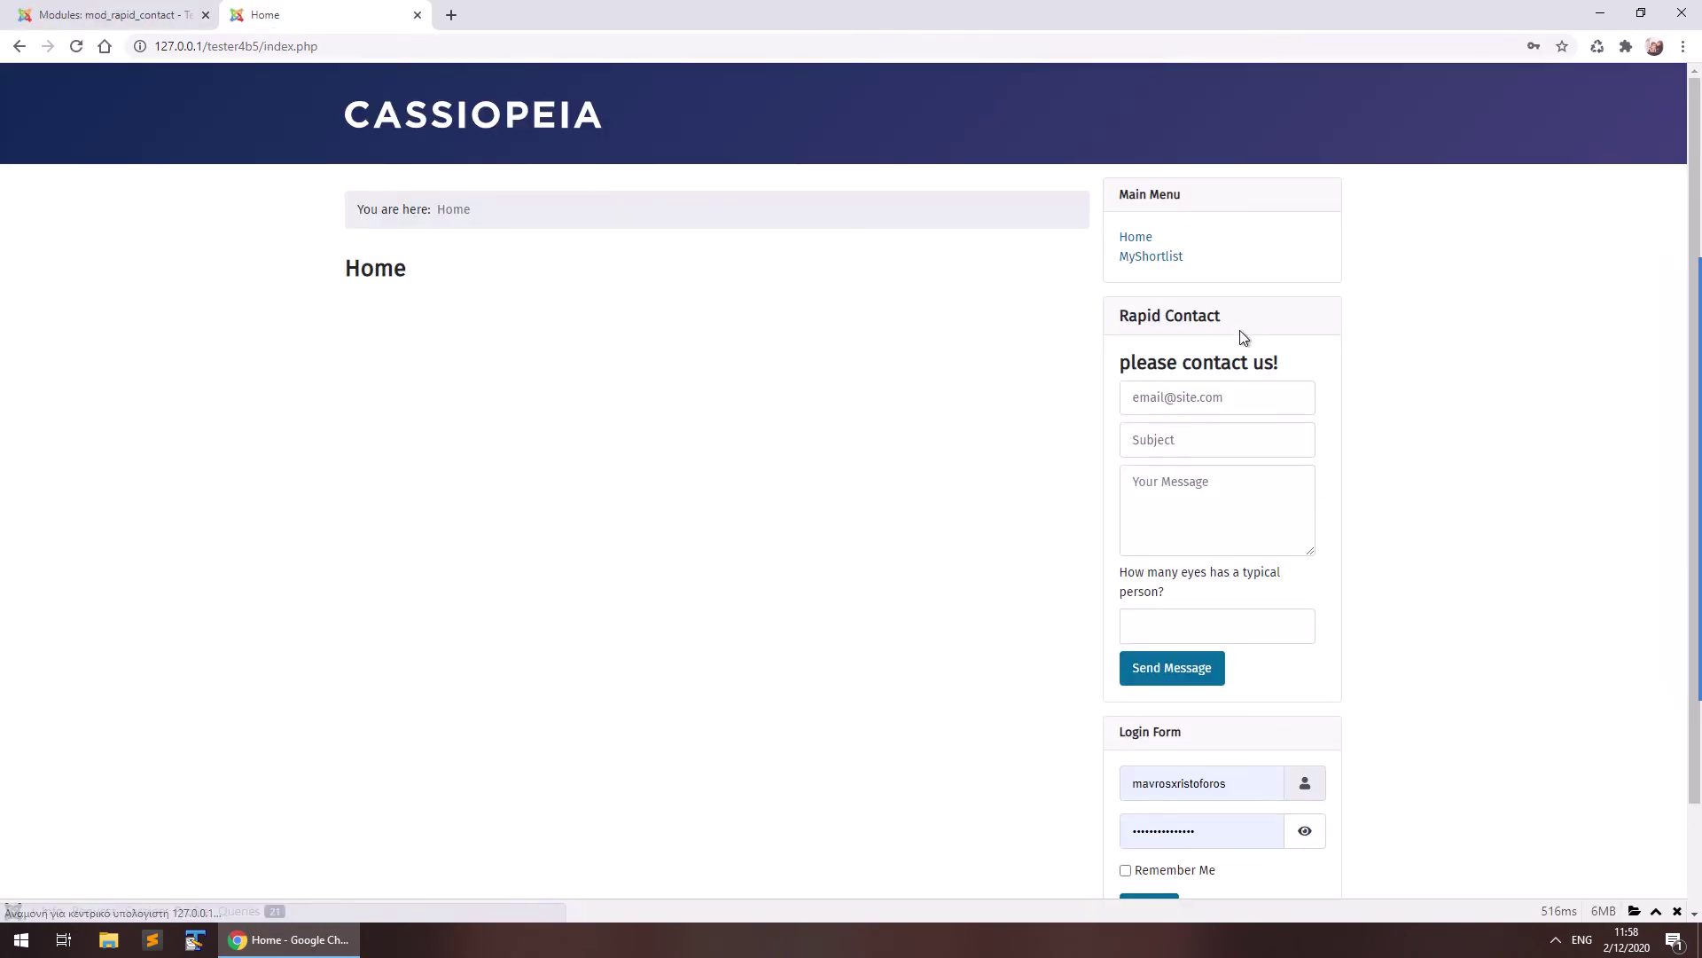
pyautogui.click(145, 14)
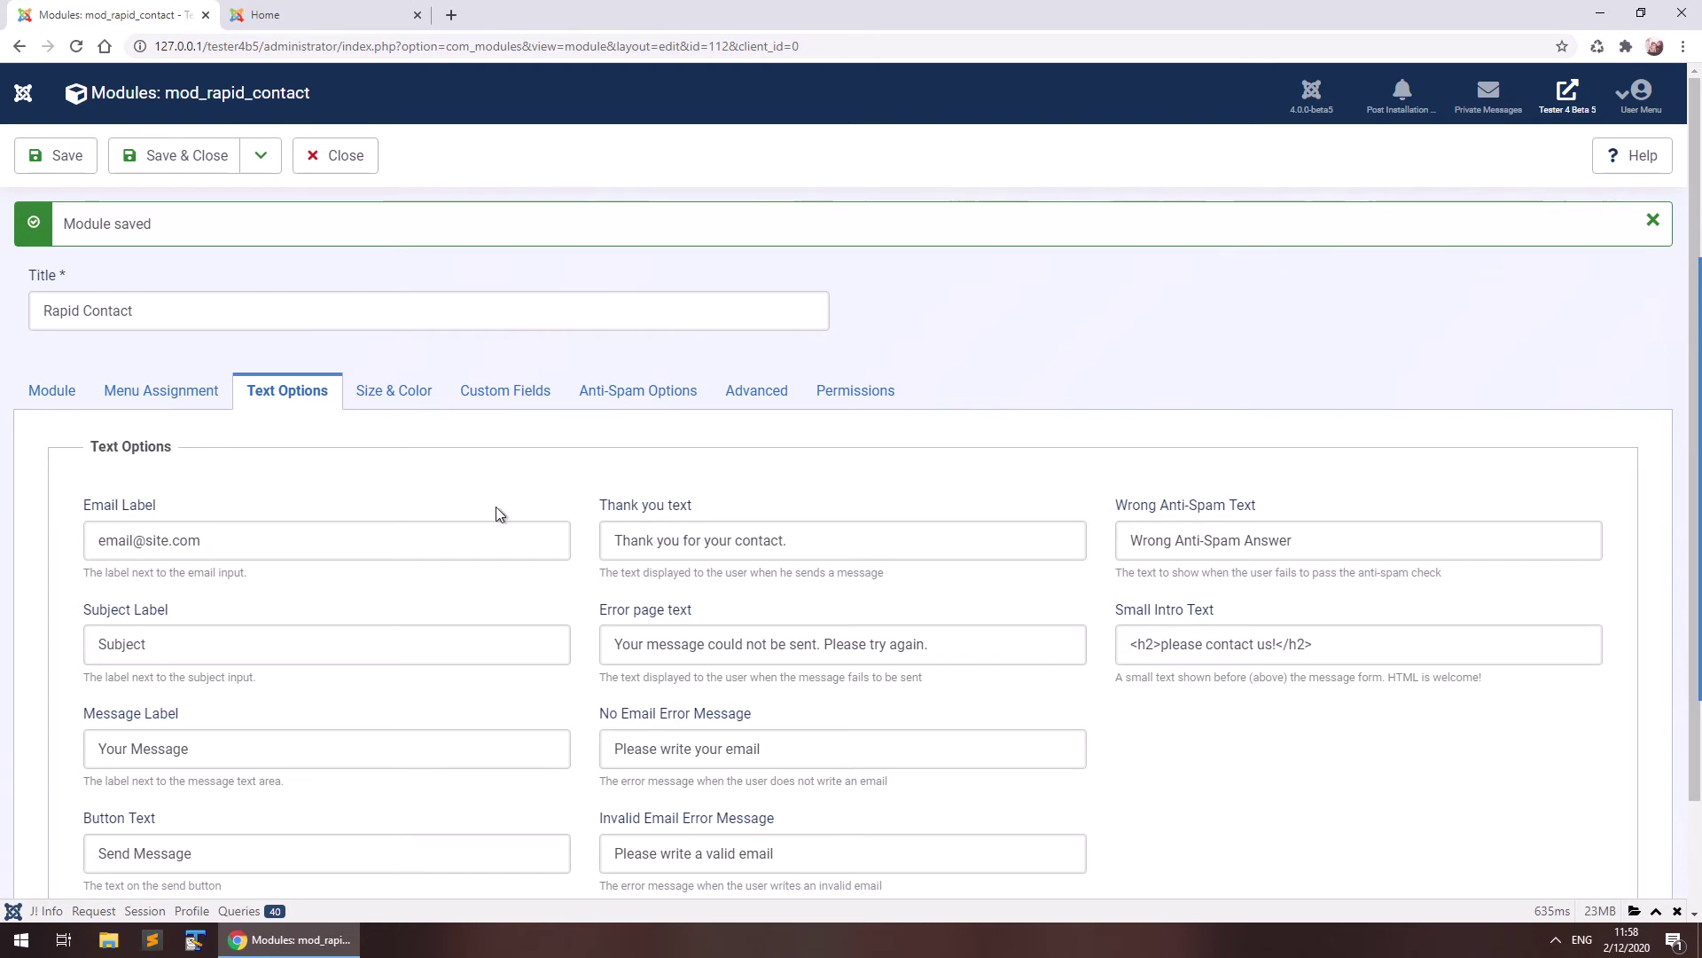
# Review the Size & Color and Custom CSS settings, then the Custom Fields tab's Rapid Contact Ex offer.
pyautogui.click(396, 395)
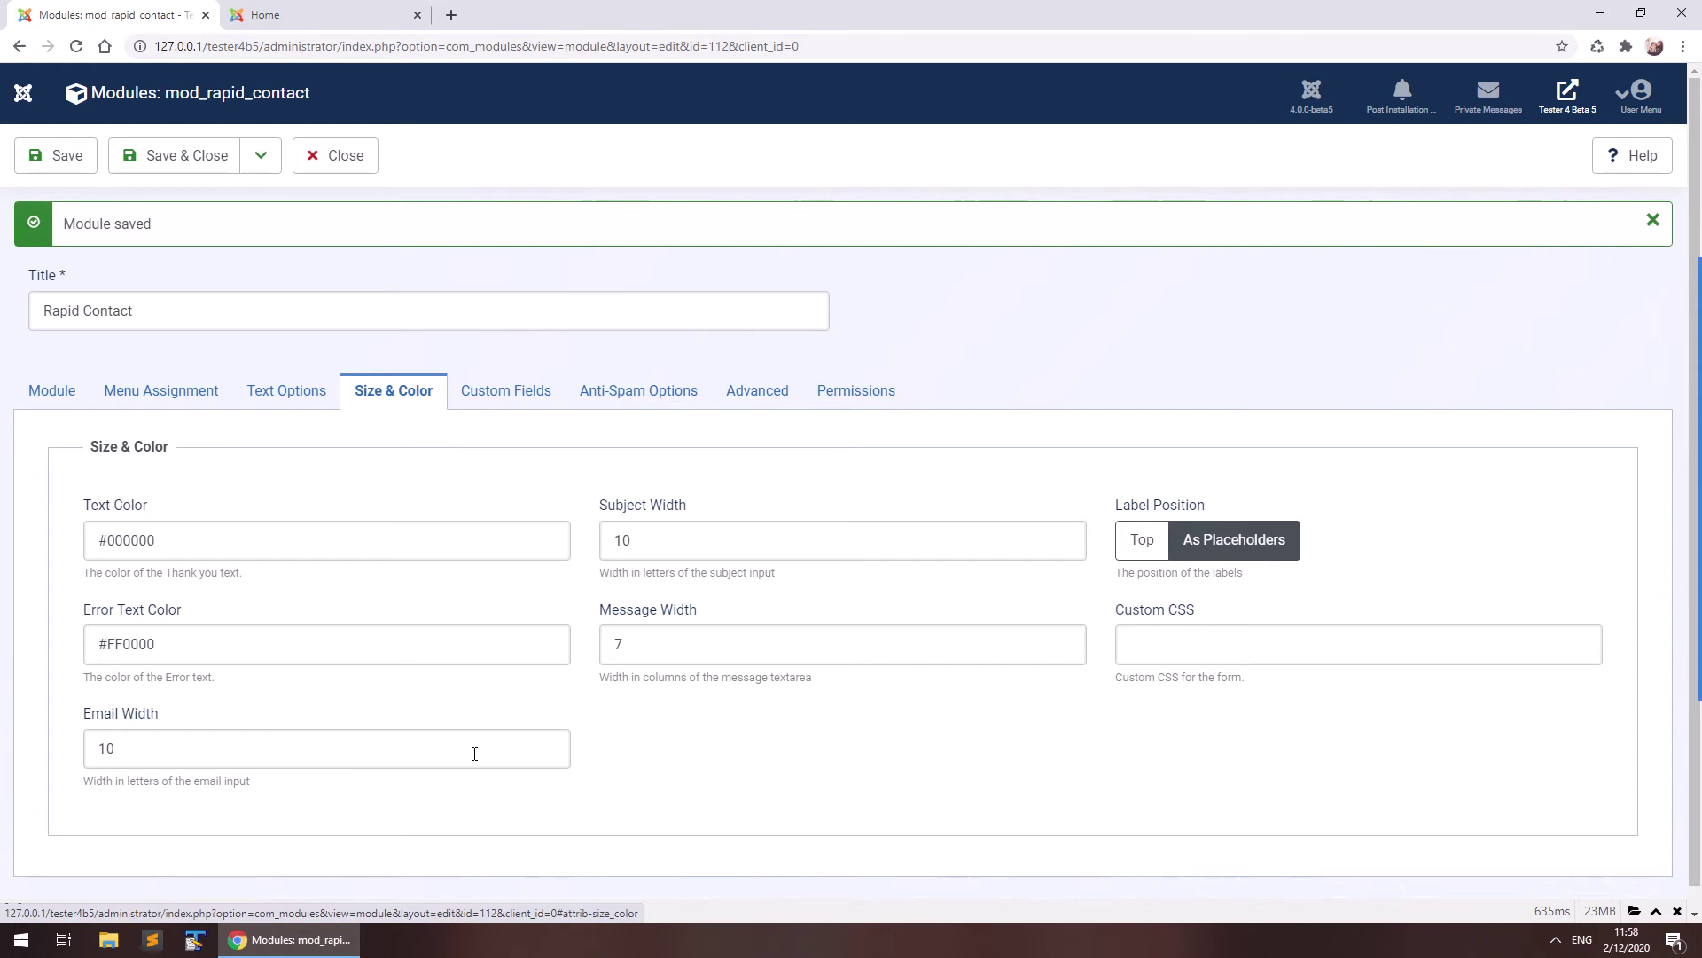
pyautogui.click(1167, 628)
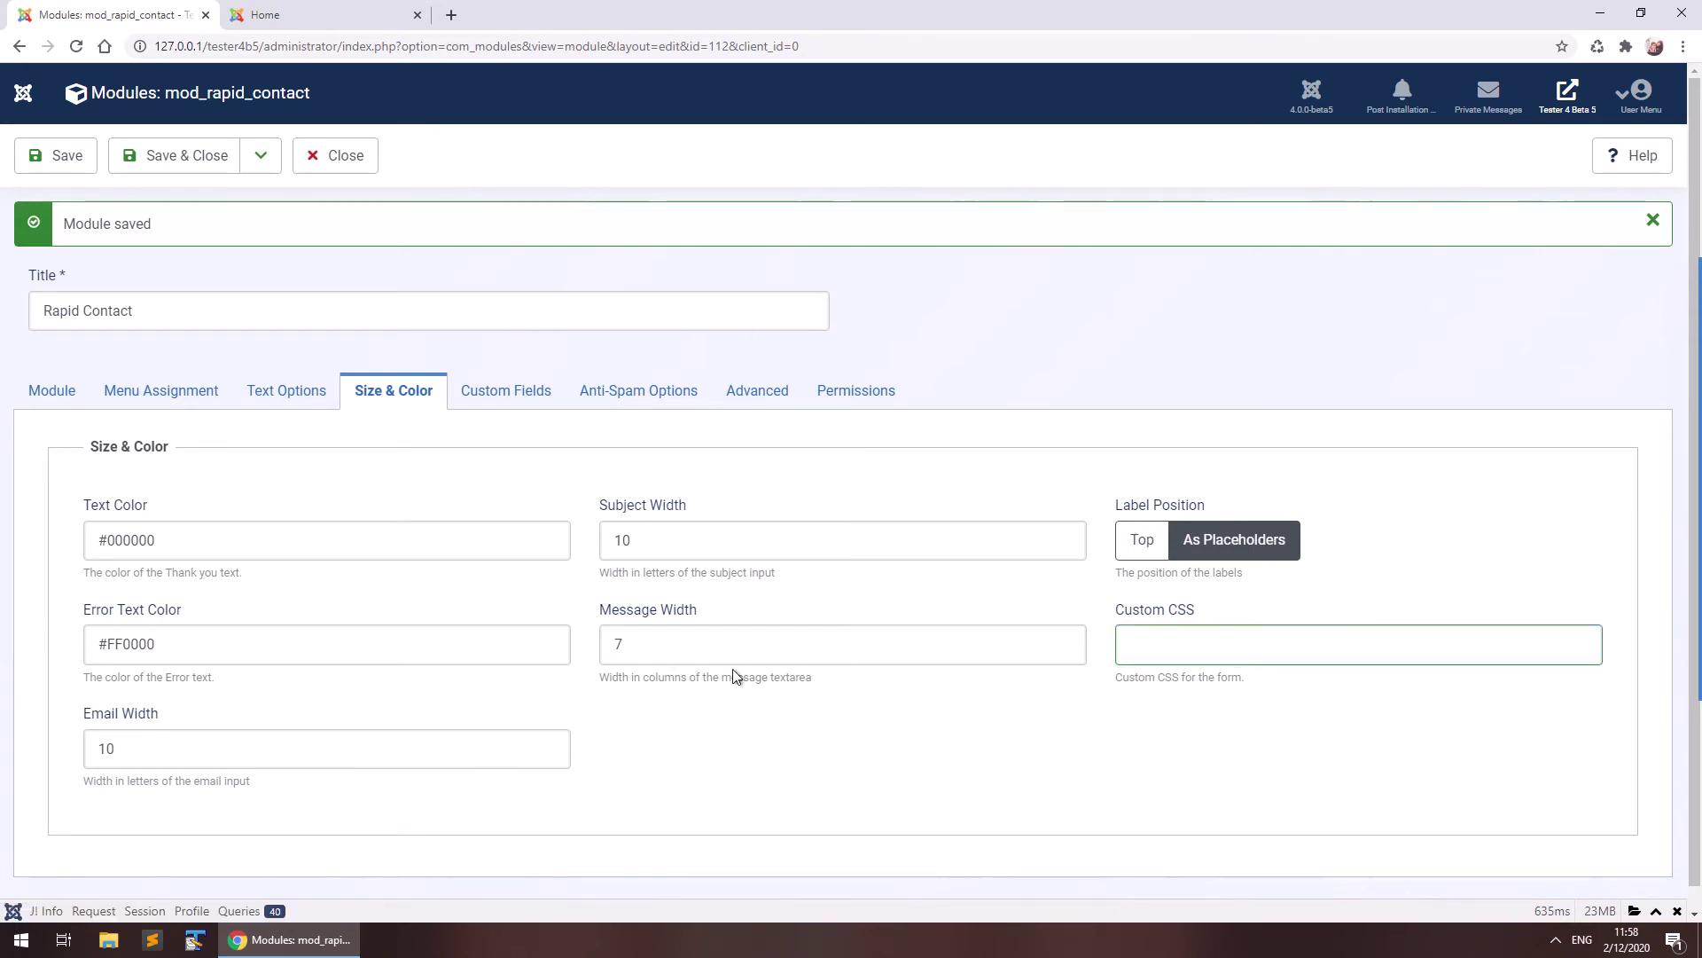
pyautogui.click(479, 390)
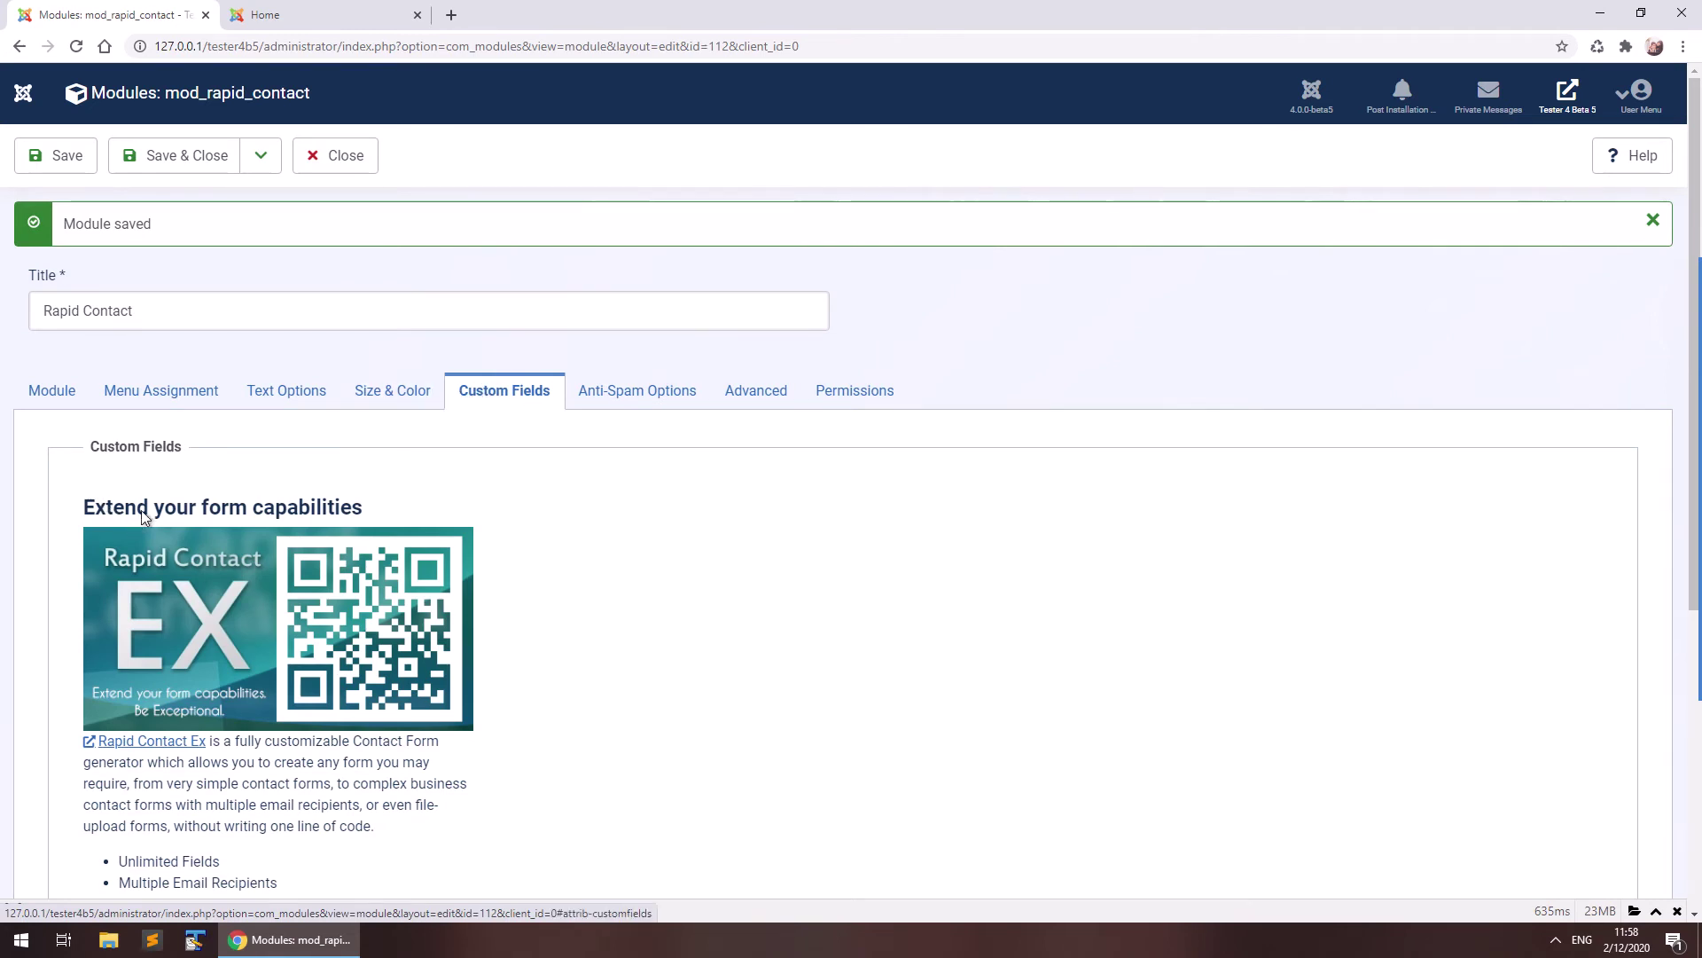
pyautogui.scroll(-3, 227, 532)
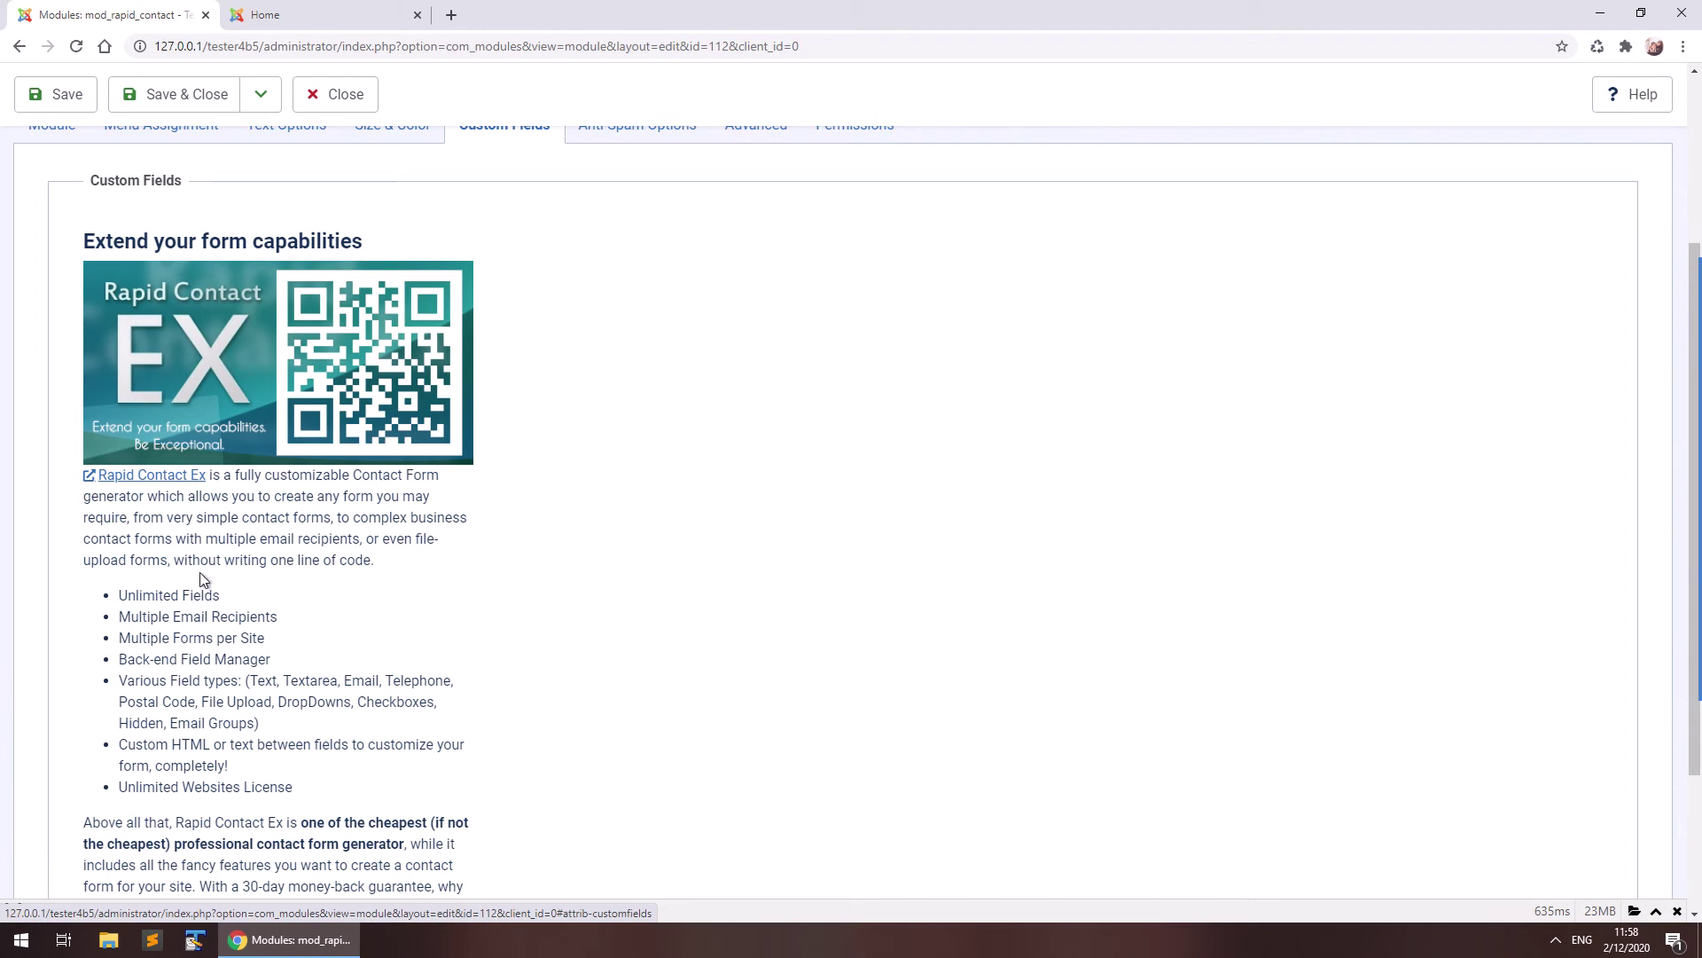
pyautogui.press('j')
pyautogui.press('a')
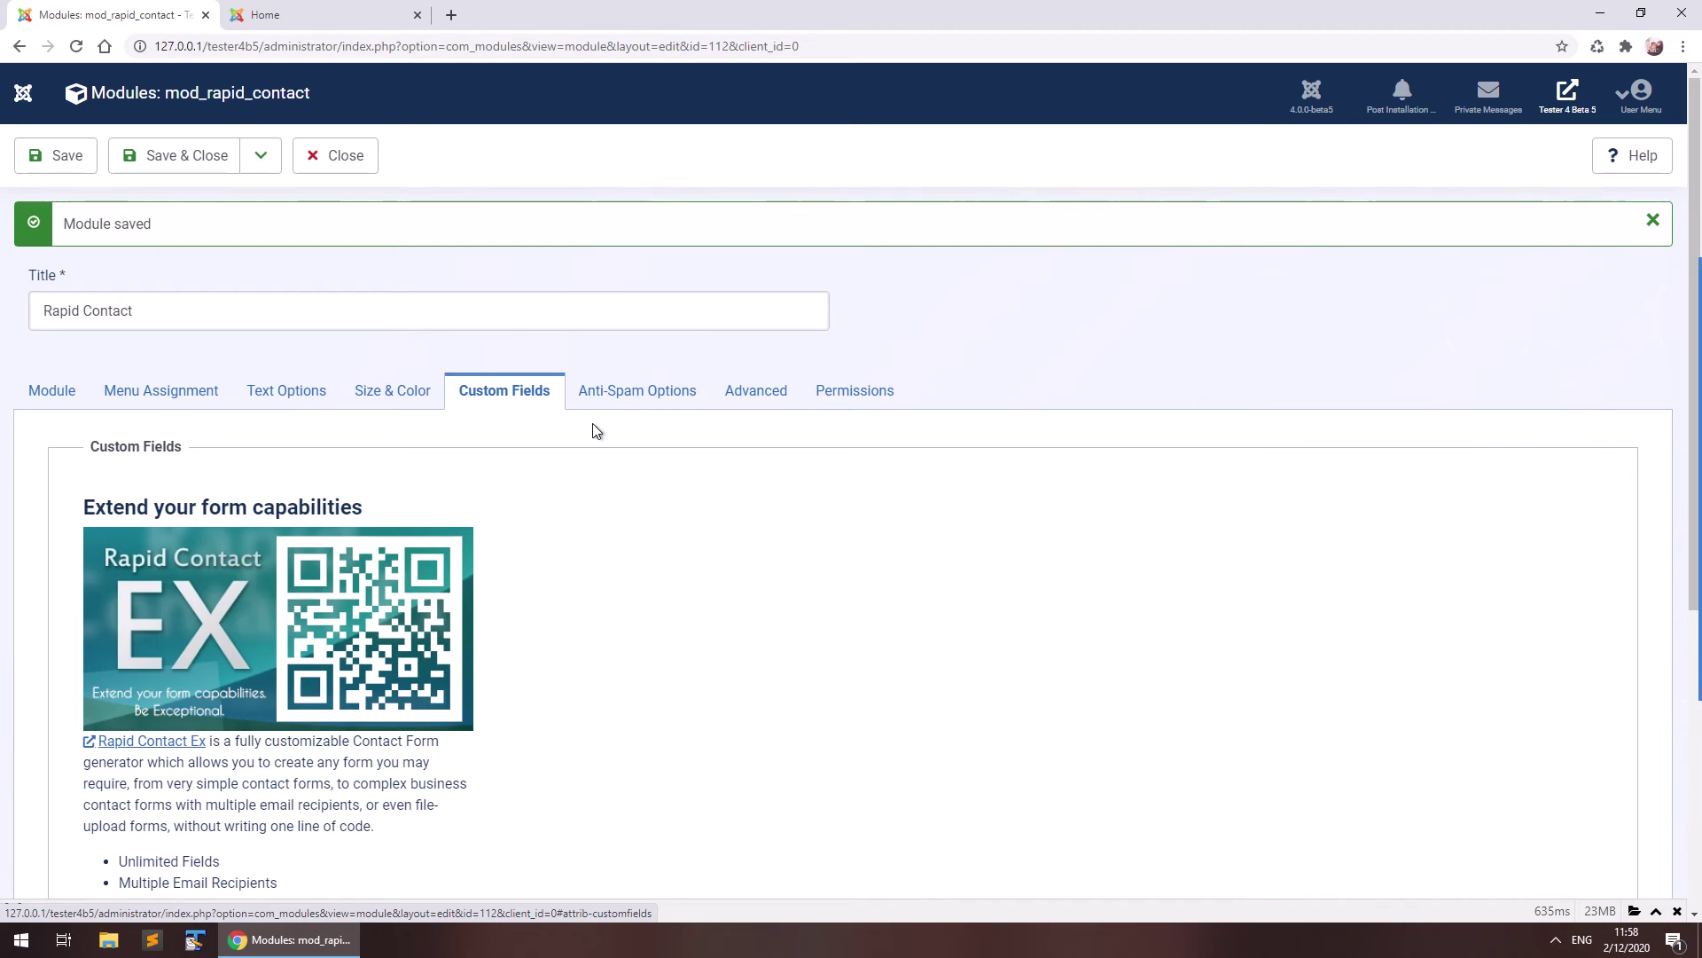
# Show the Anti-Spam Options tab with the eyes question, answer 2, positioned After.
pyautogui.click(618, 404)
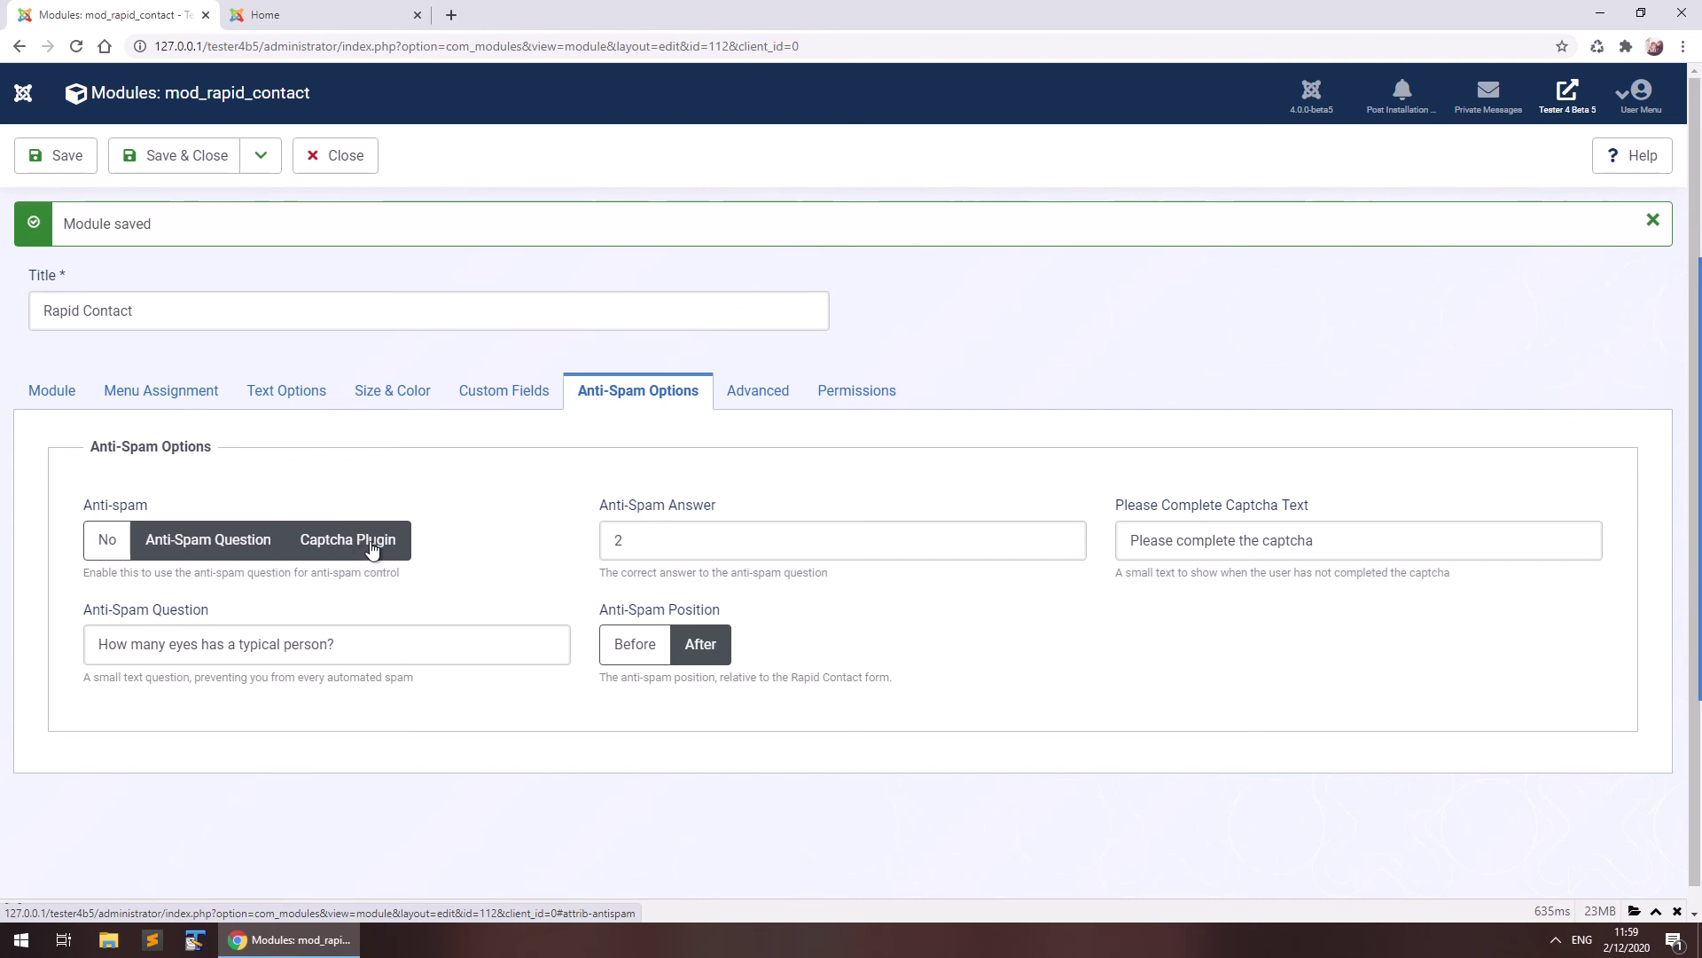
# Review the Advanced tab, then return to the Module tab.
pyautogui.click(750, 395)
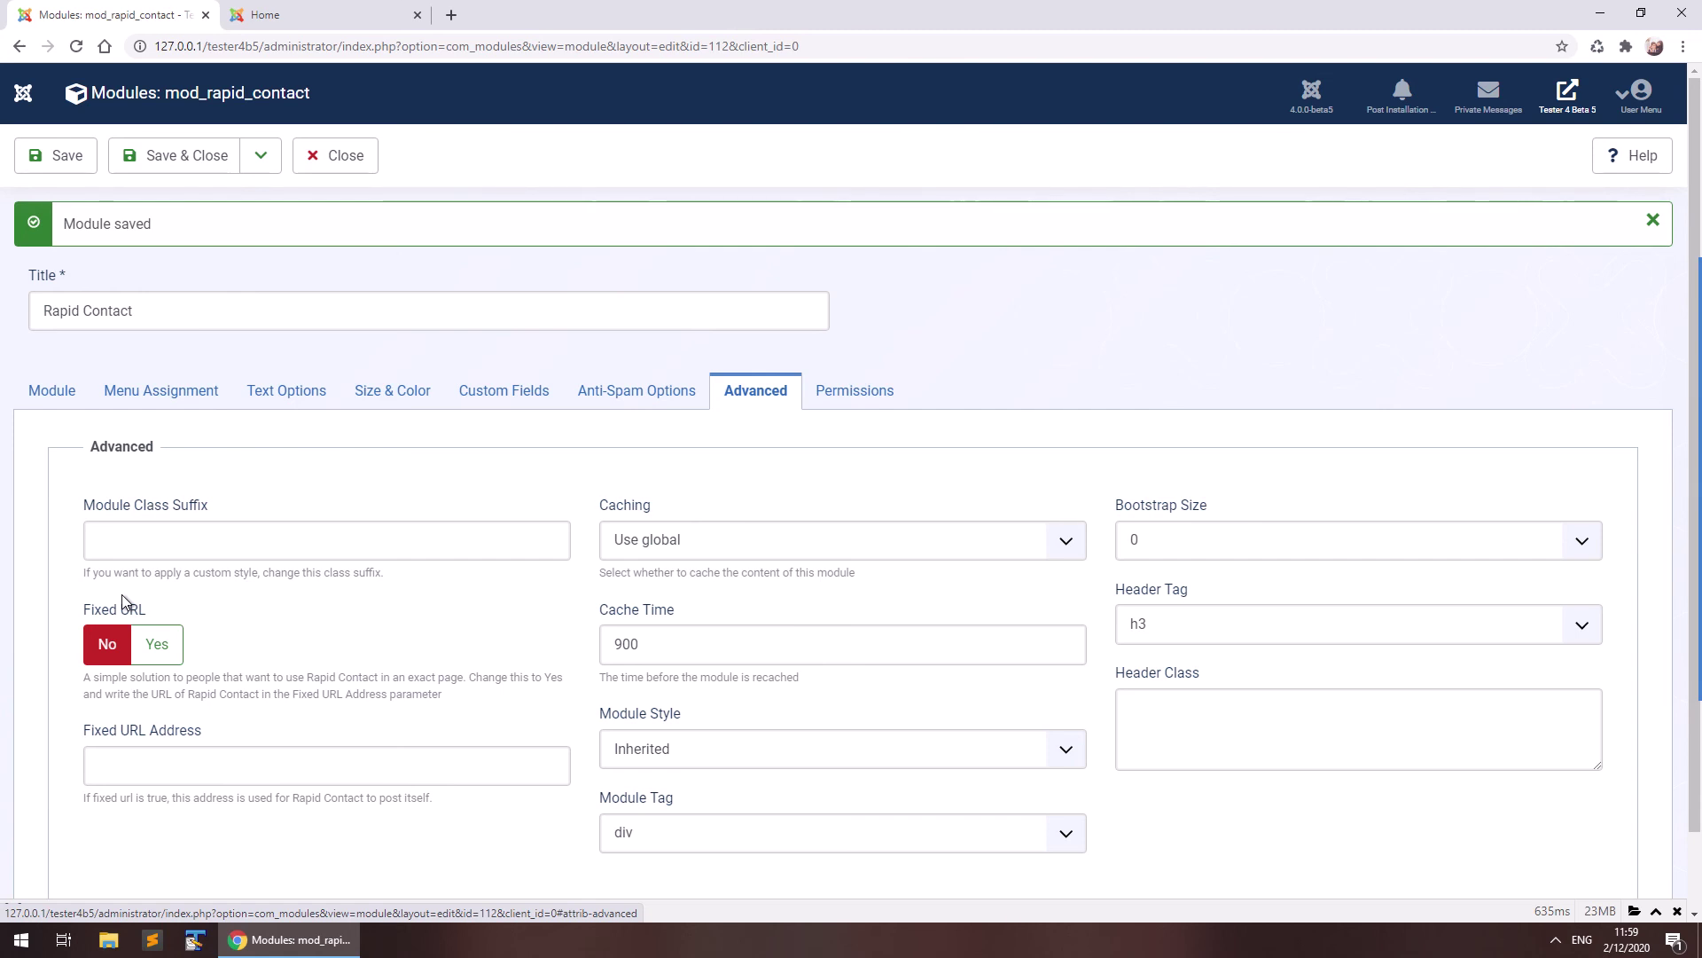
pyautogui.click(53, 388)
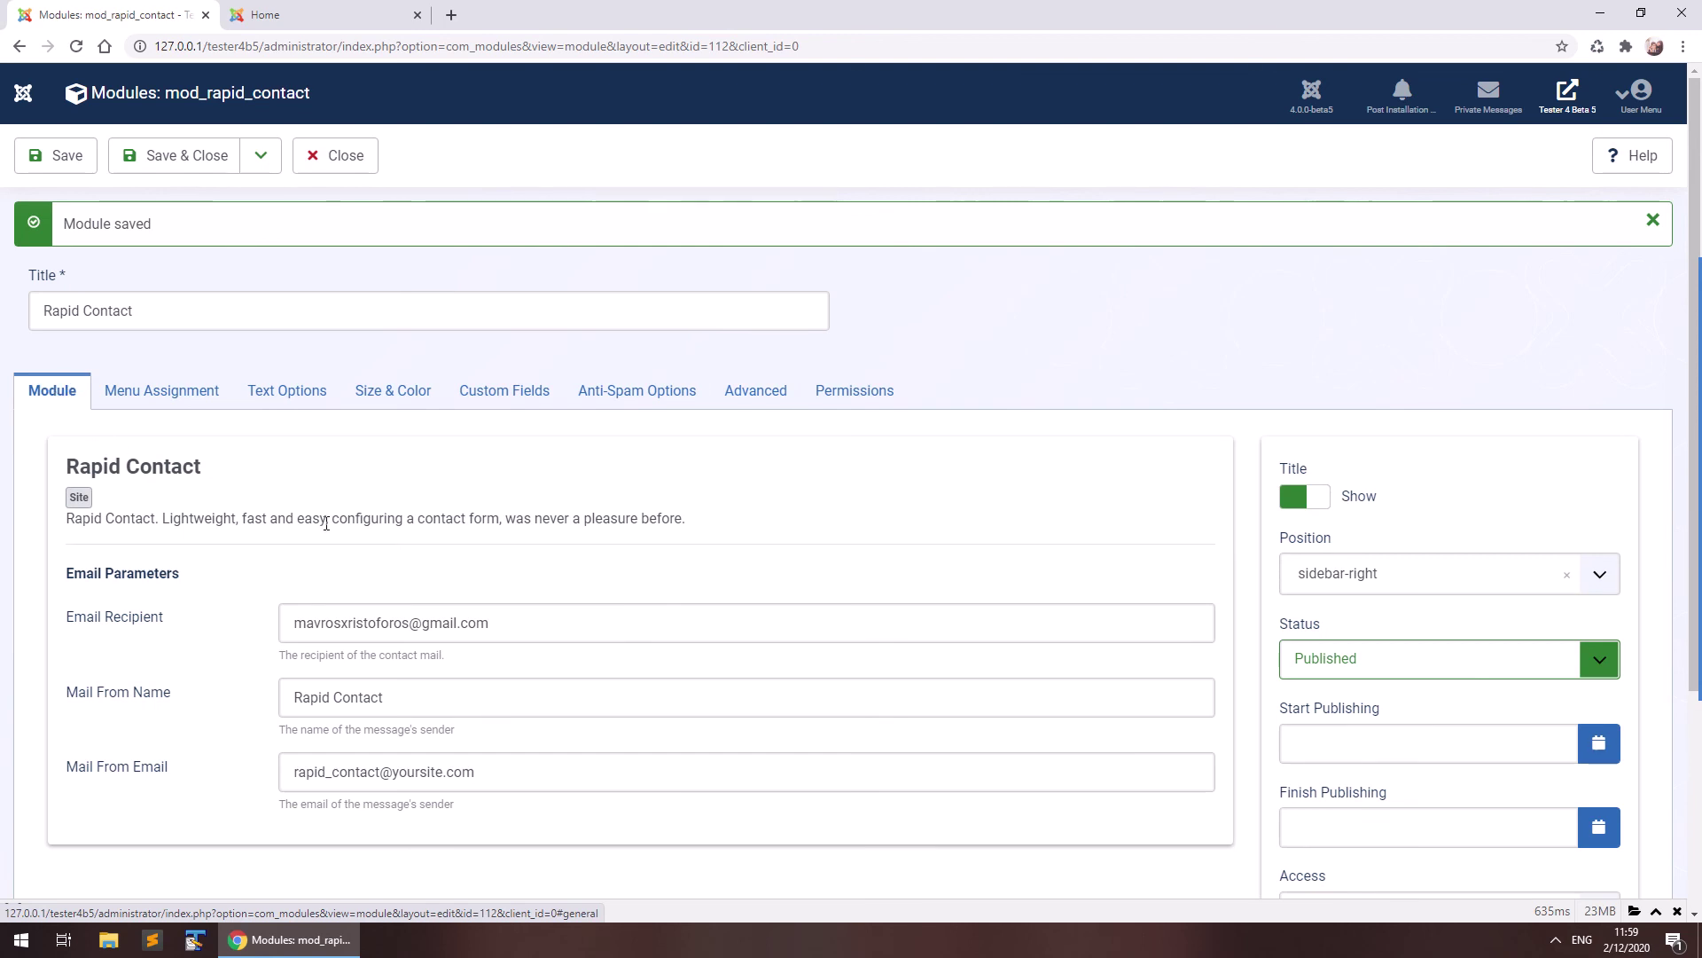
# Save and close the module, then view its contact form on the home page.
pyautogui.click(196, 157)
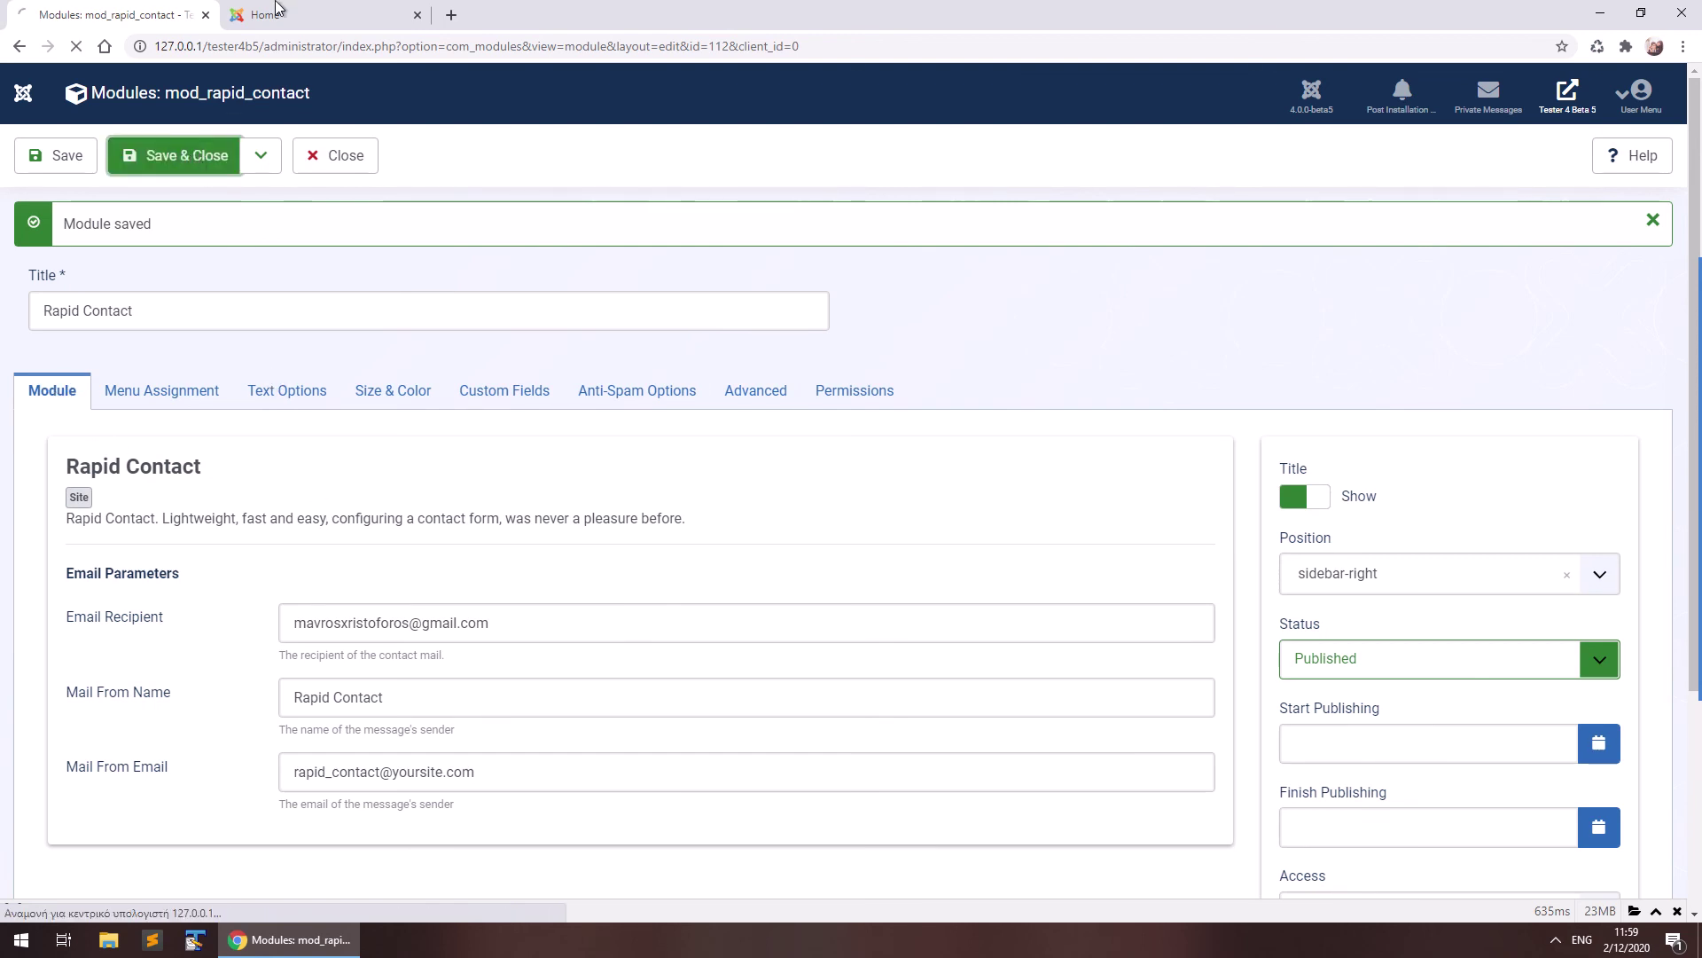
pyautogui.click(277, 9)
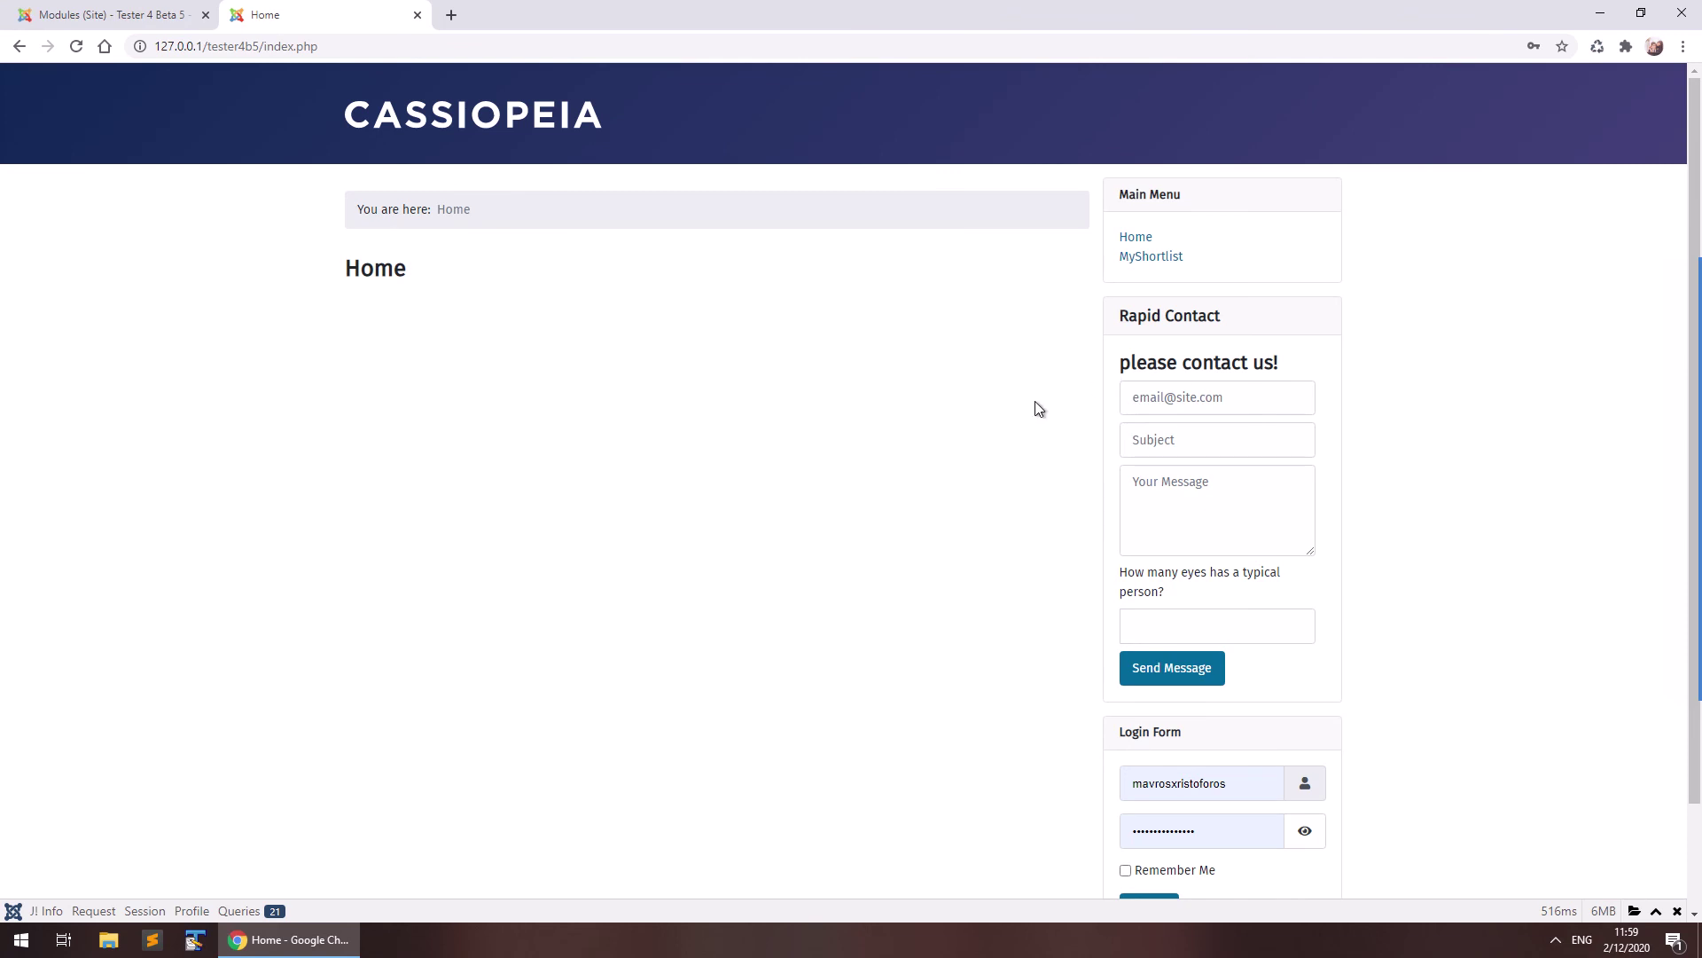